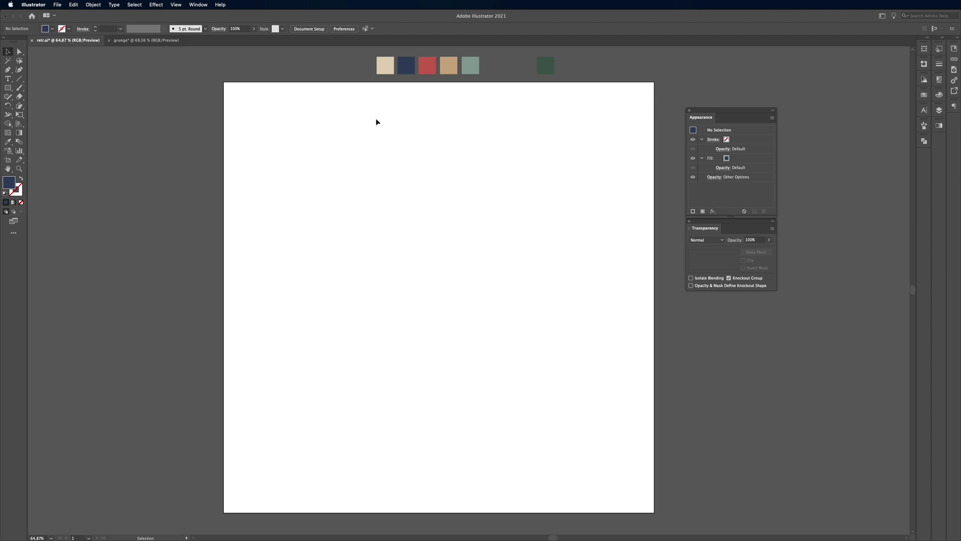
Step: Create a point-text object at the centre of the blank artboard
click(7, 79)
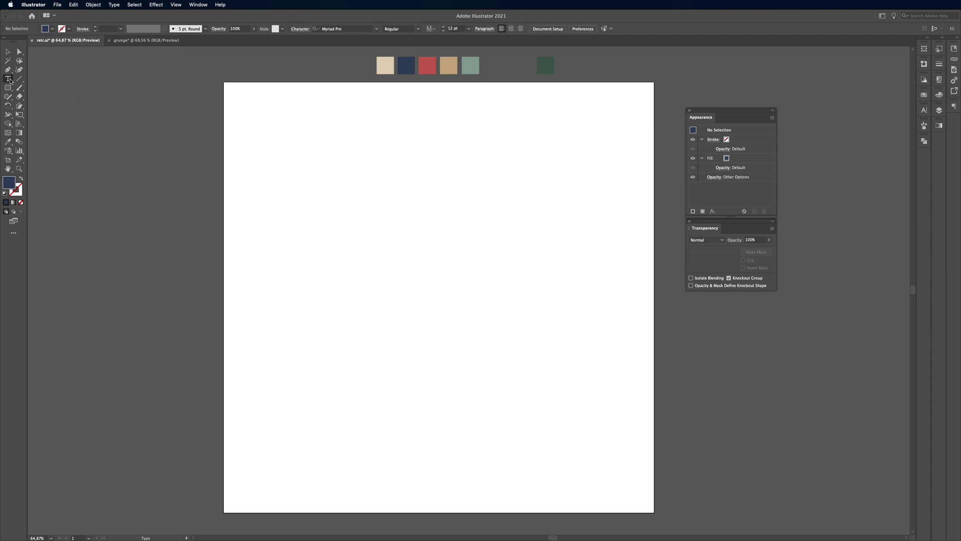
click(388, 275)
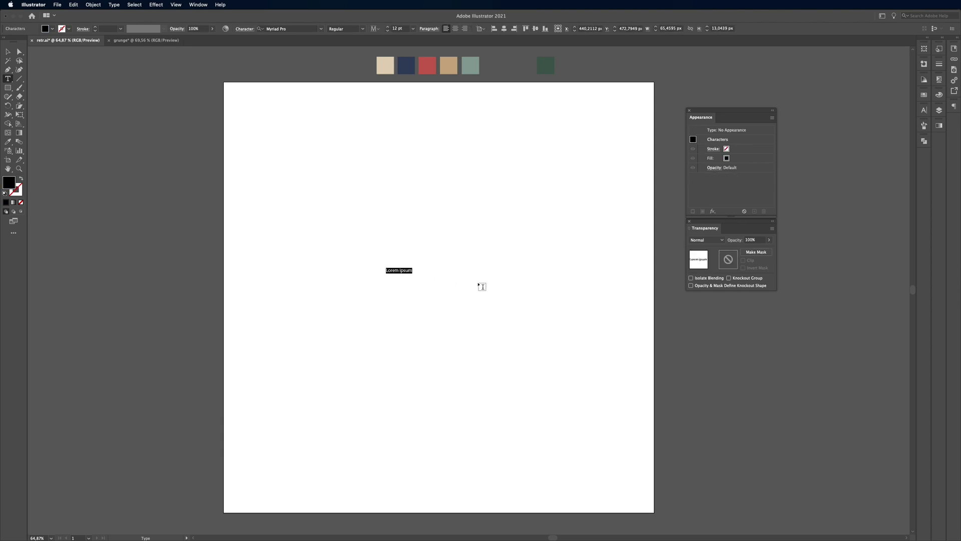
Step: Replace the placeholder with the word 'retro' and scale it up large
text(retro)
key(Escape)
drag(400, 275, 500, 333)
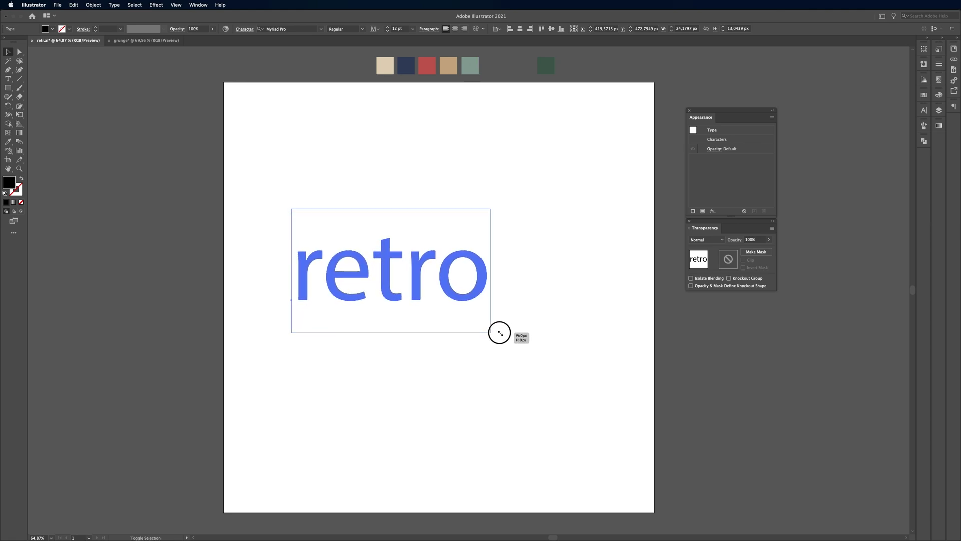
drag(458, 281, 500, 301)
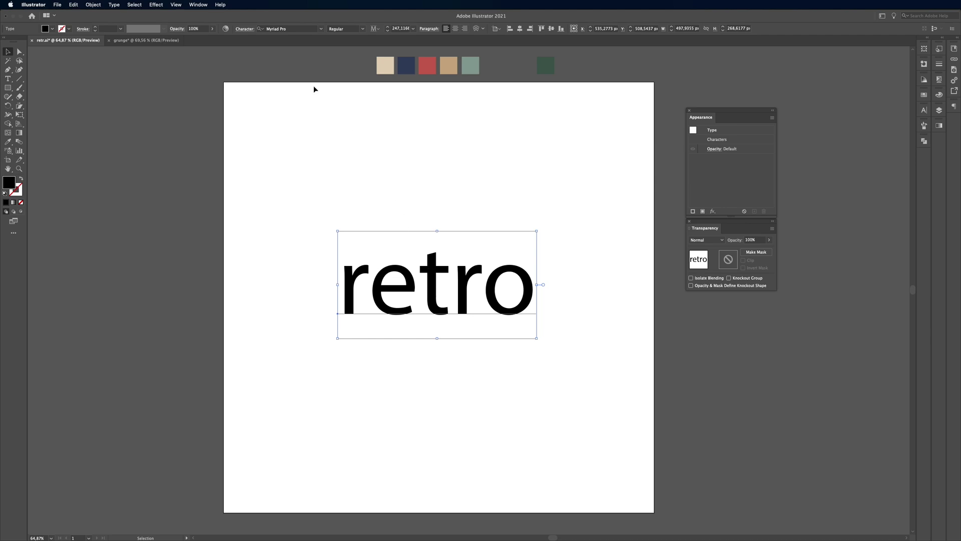
click(322, 28)
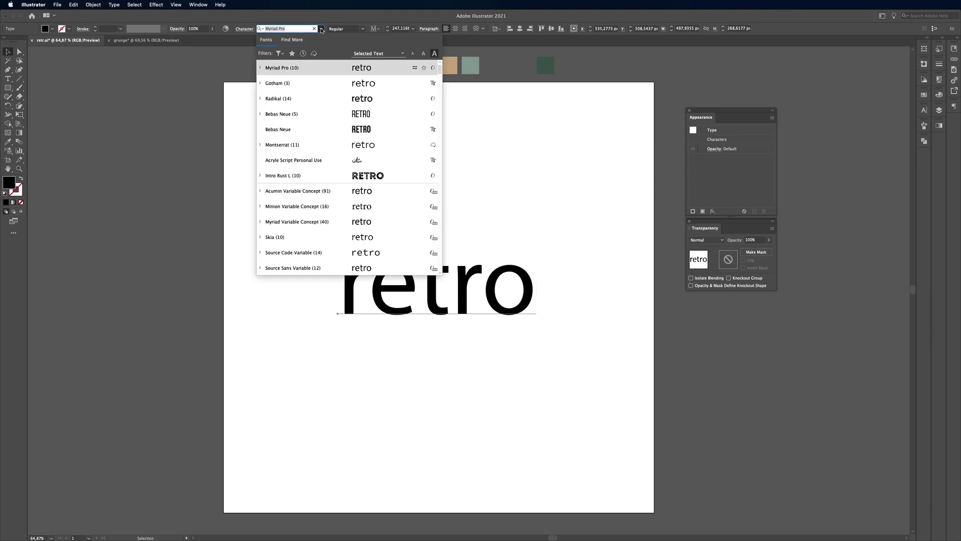
Step: Set 'retro' in Acryle Script Personal Use, enlarge it, and centre it on the page
click(364, 161)
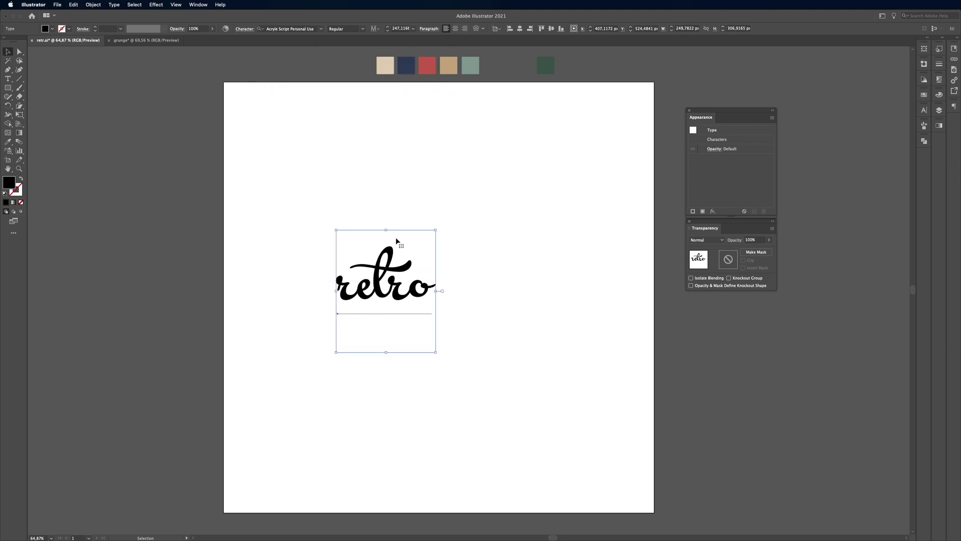
drag(437, 231, 532, 159)
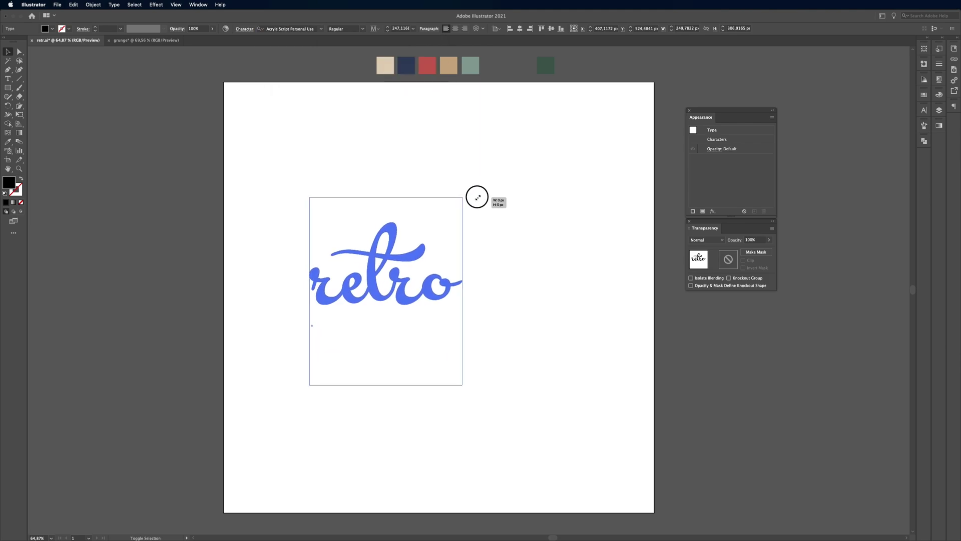
drag(443, 280, 496, 304)
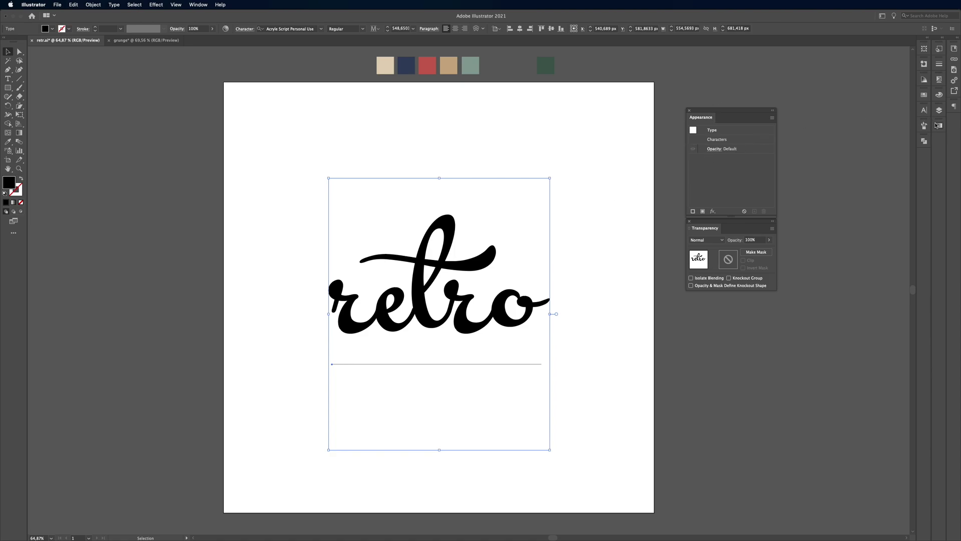
click(198, 5)
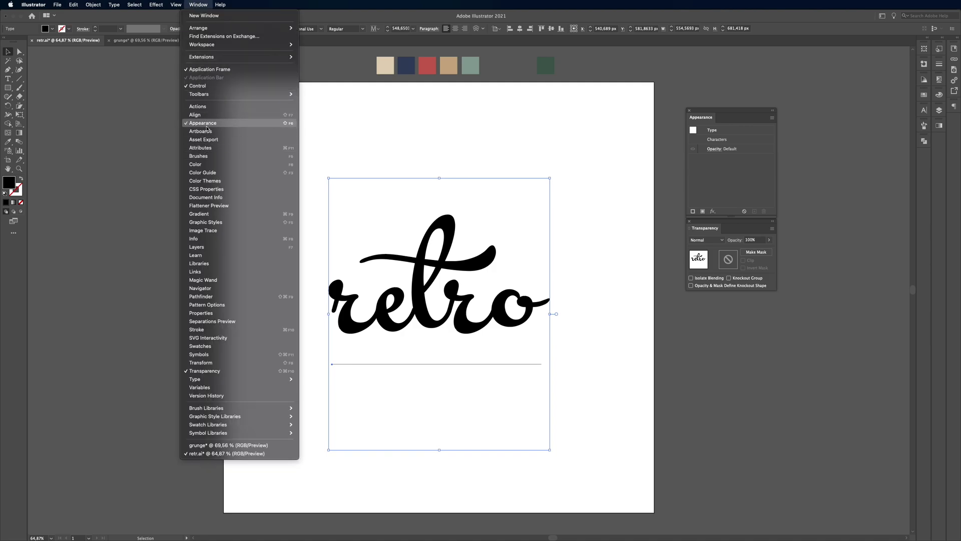
Step: Clear the text's character fill and add a new black object fill in Appearance
click(717, 116)
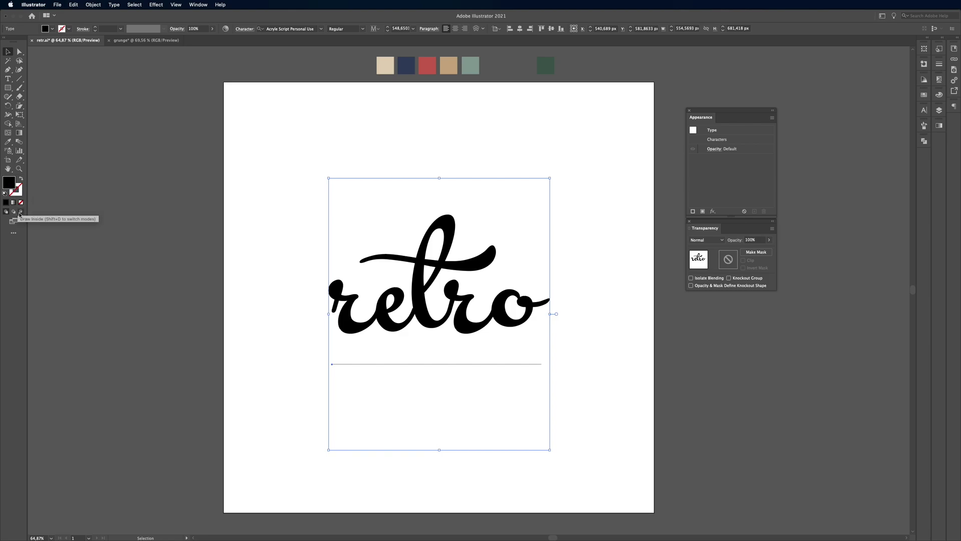
click(21, 203)
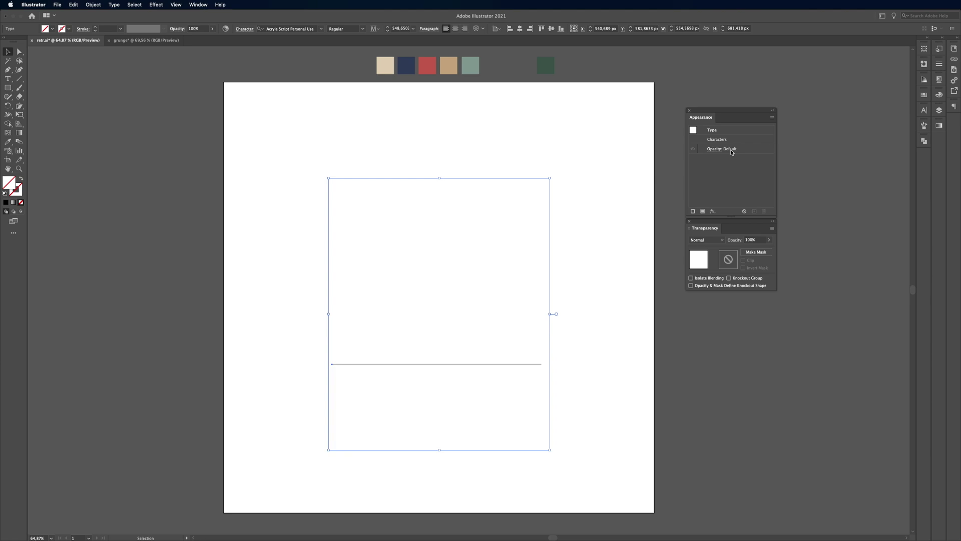
click(703, 212)
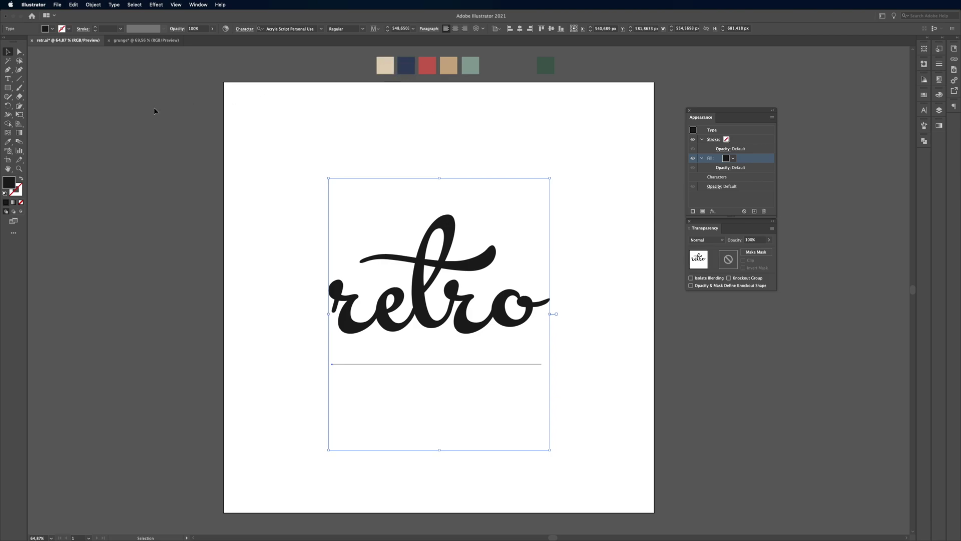
click(8, 142)
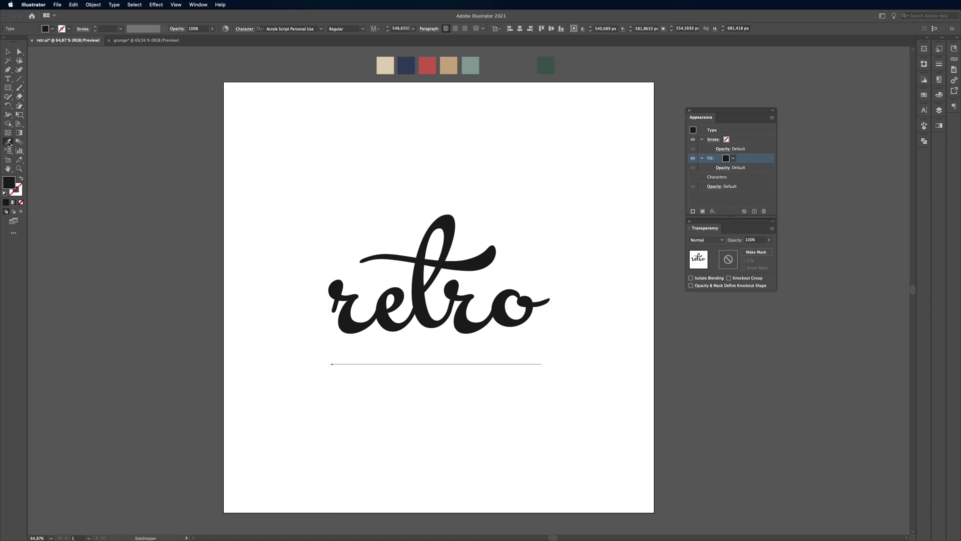
Step: Make the fill beige, duplicate it, and colour the lower fill navy from the samples
click(384, 63)
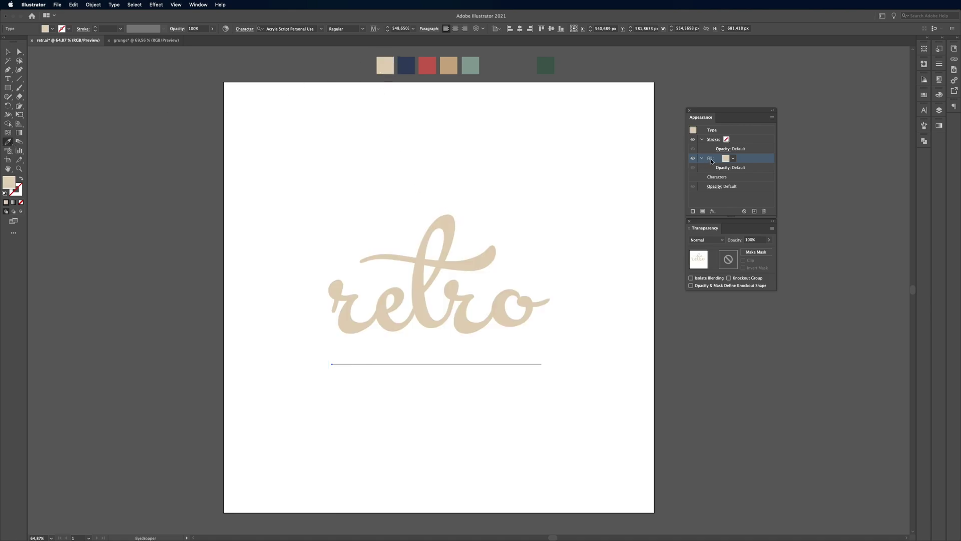
drag(751, 159, 756, 213)
click(748, 177)
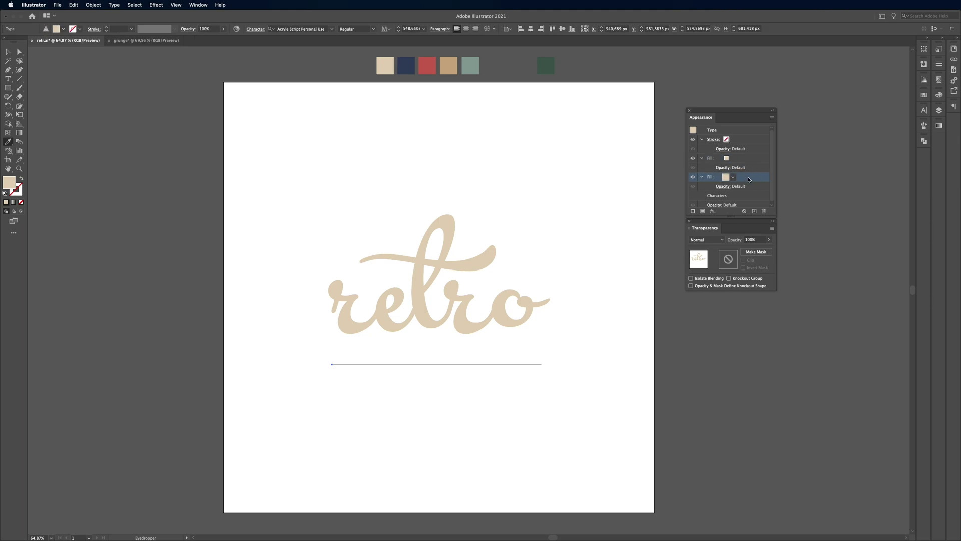
click(405, 66)
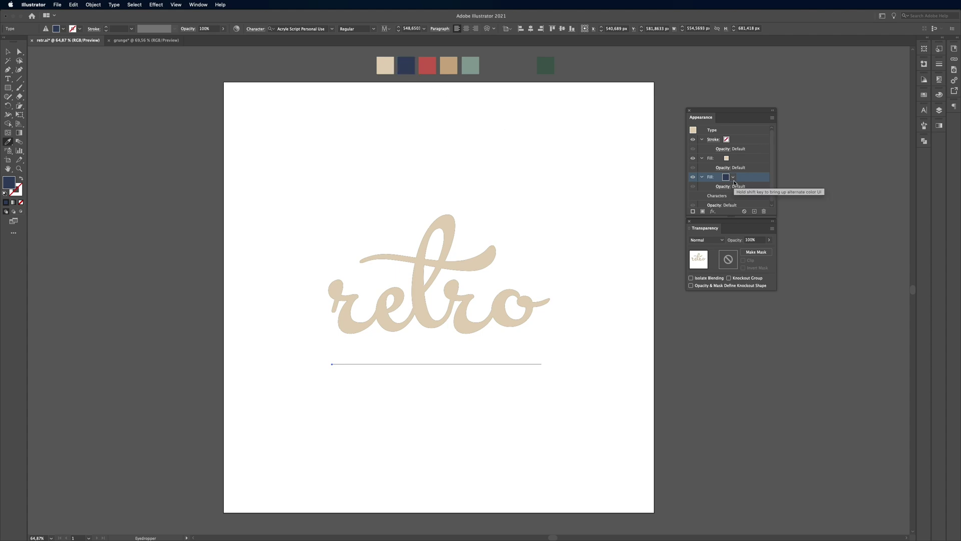
click(712, 211)
mouse_move(736, 252)
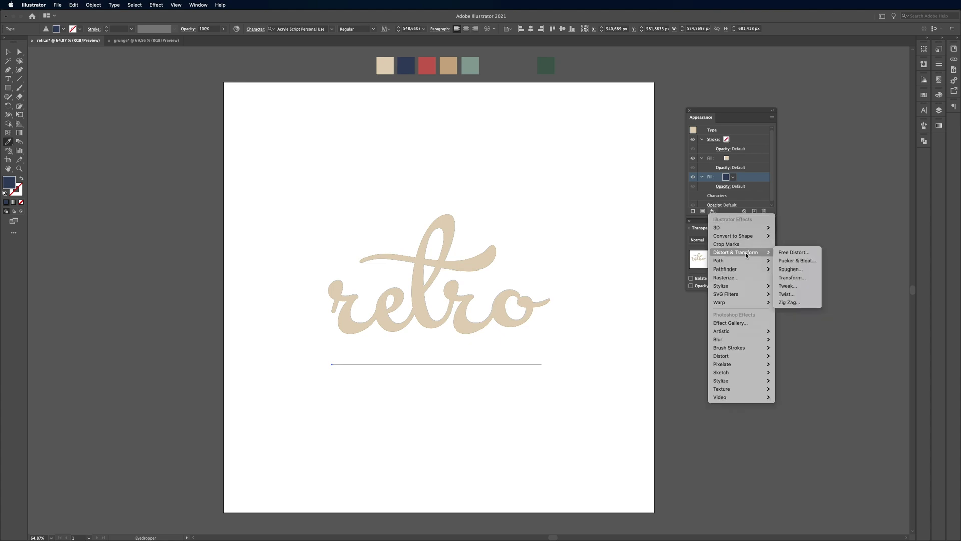
Step: Give the navy fill a Transform effect: move H -1 px, V 1 px, 5 copies
click(795, 278)
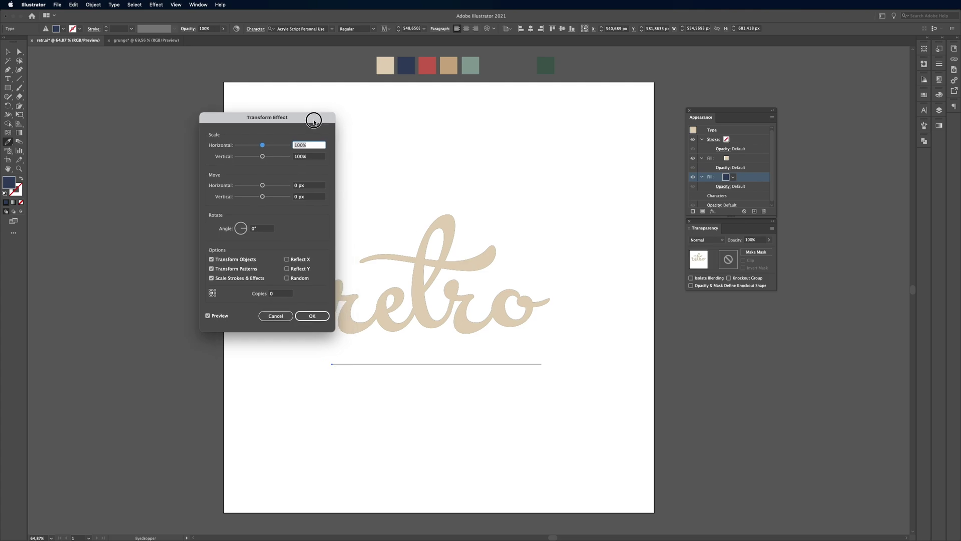
drag(322, 123, 280, 118)
click(261, 184)
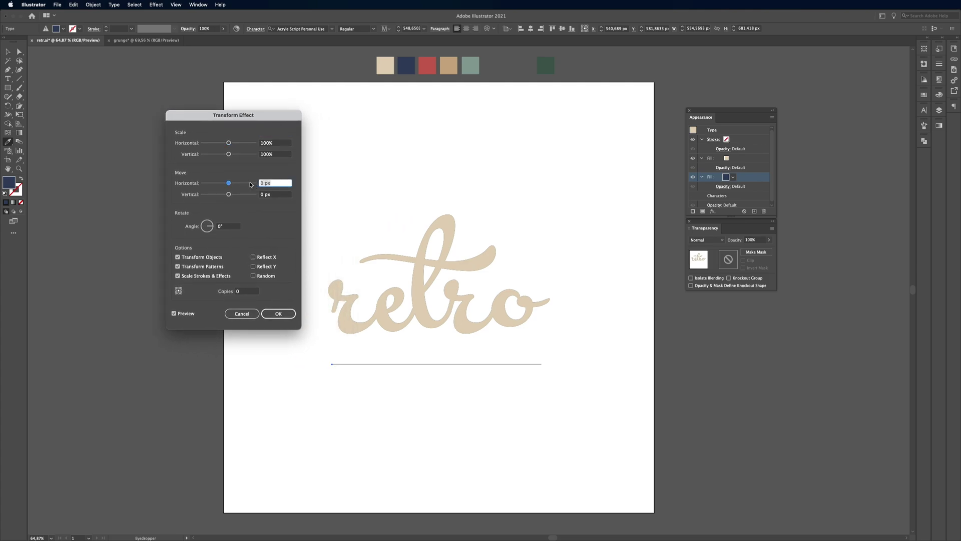
key(Down)
key(Tab)
key(Up)
key(Tab)
key(Tab)
key(Tab)
key(Tab)
key(Tab)
key(Tab)
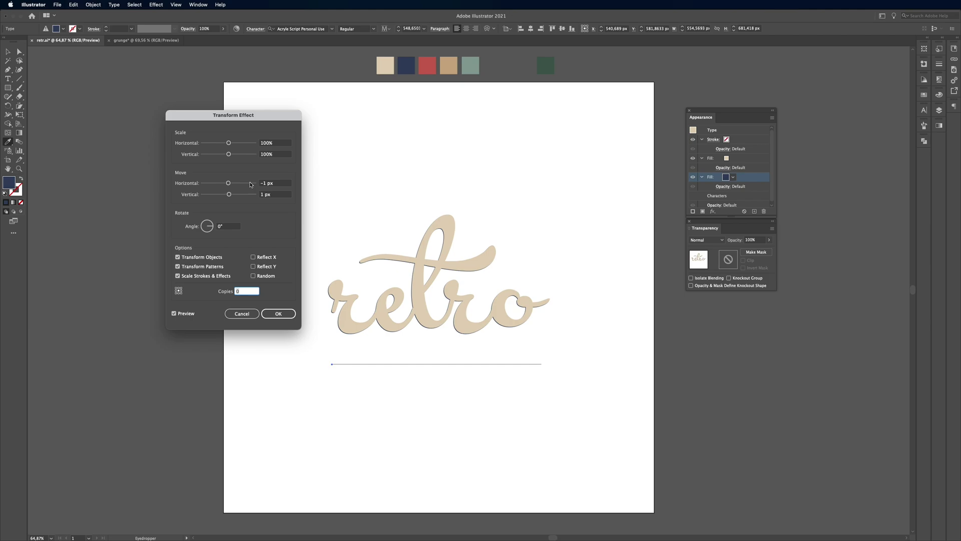
text(5)
key(Tab)
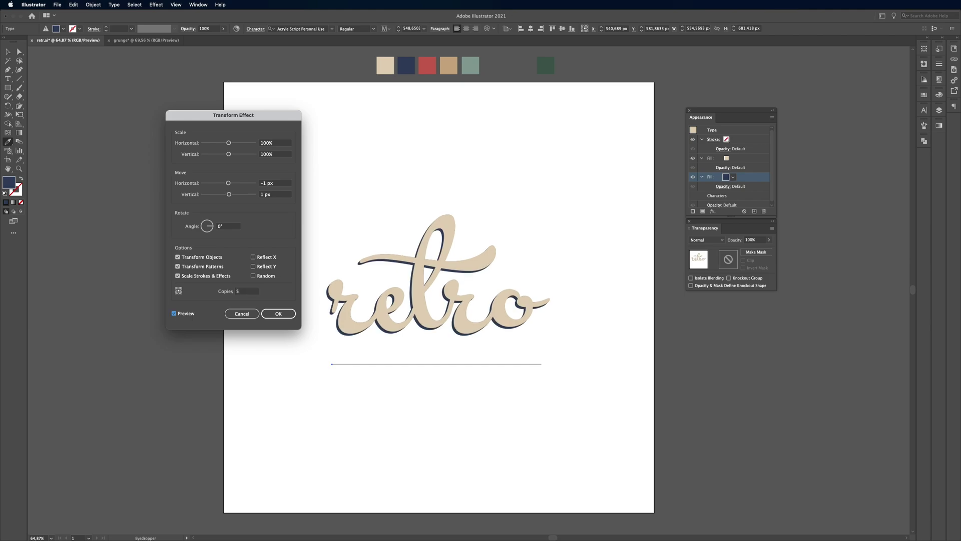
key(Return)
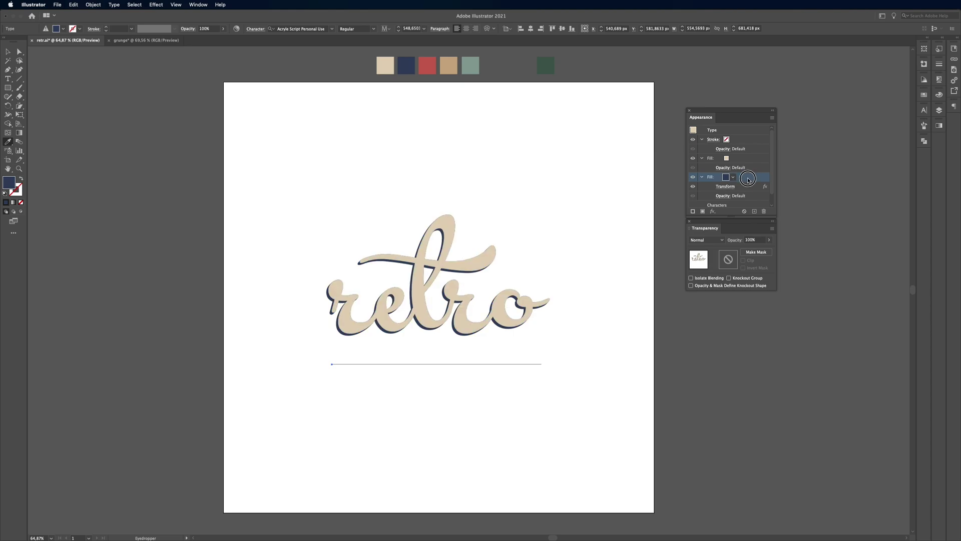
scroll(751, 200, down, 1)
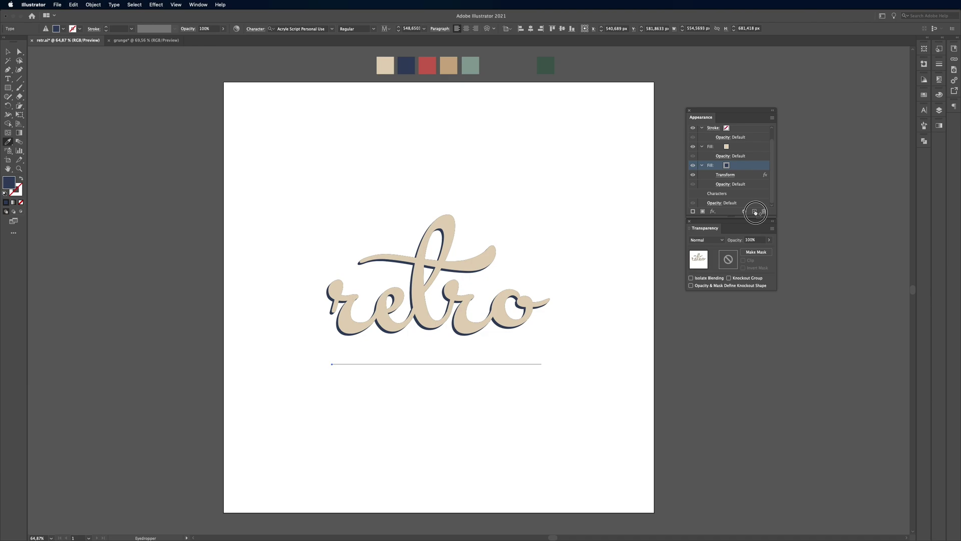
Step: Duplicate the navy fill and colour the new bottom fill red
click(755, 212)
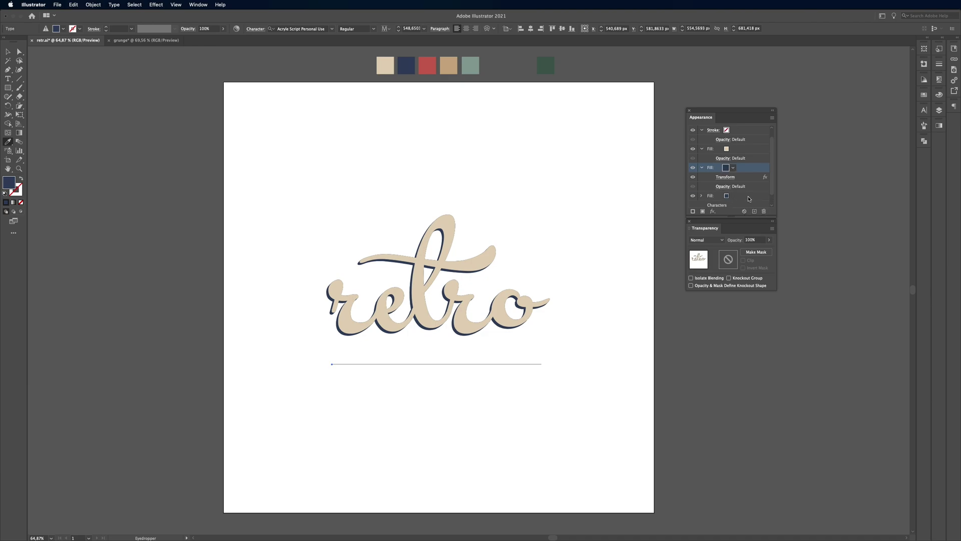
click(749, 196)
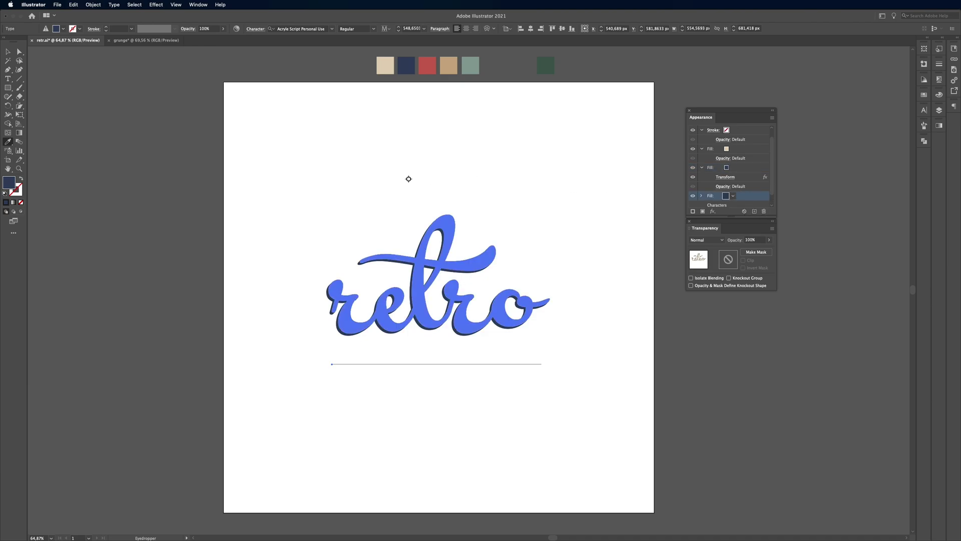
click(428, 64)
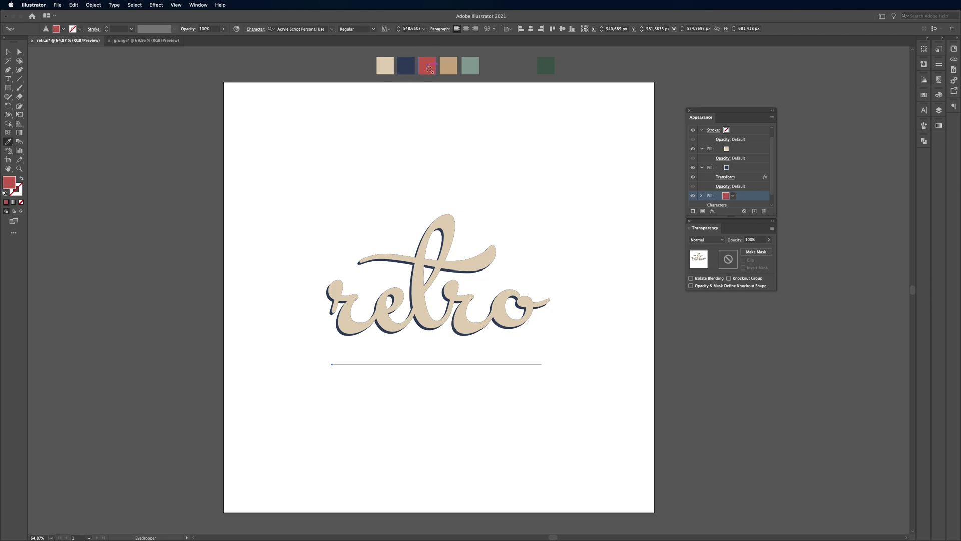
scroll(744, 184, down, 1)
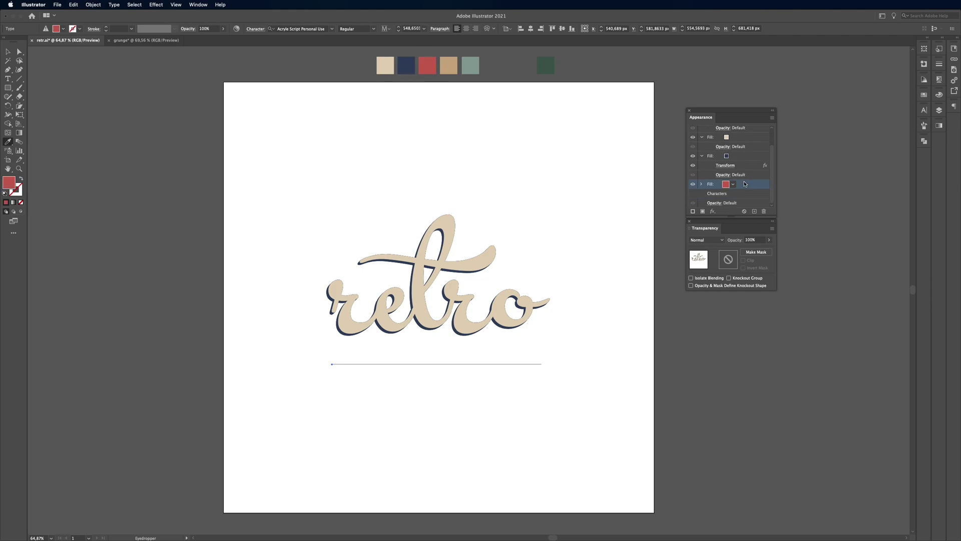
Step: Set the red fill's Transform effect to 10 copies
click(702, 185)
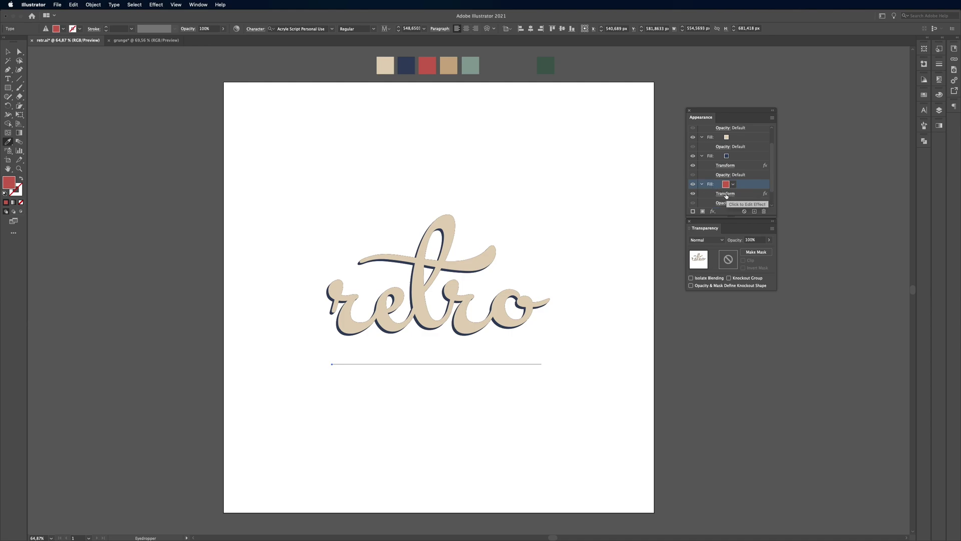
click(725, 194)
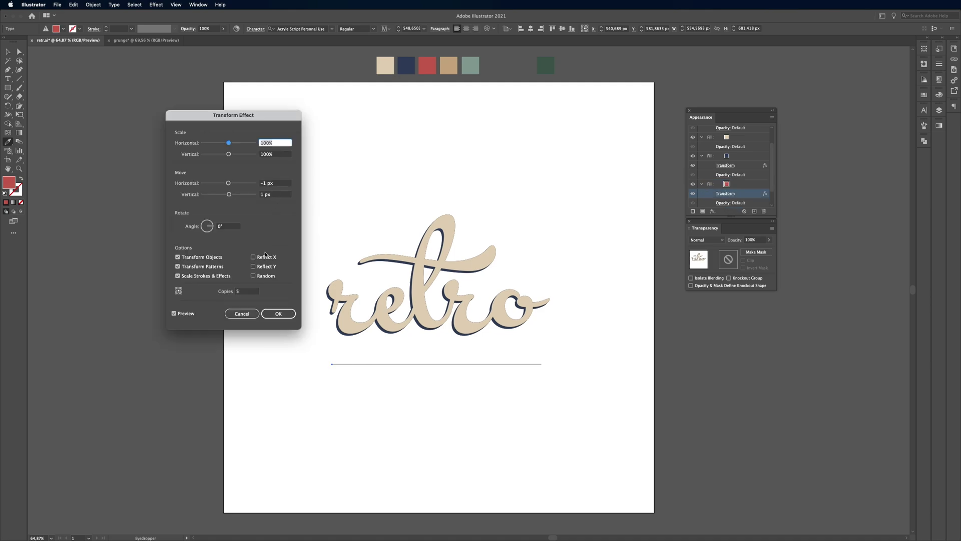
double_click(244, 291)
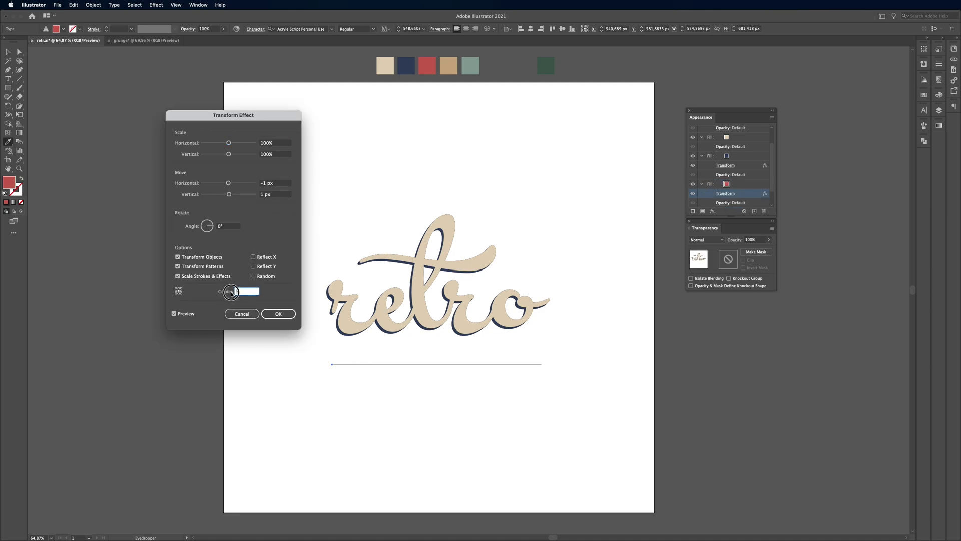
text(10)
click(269, 314)
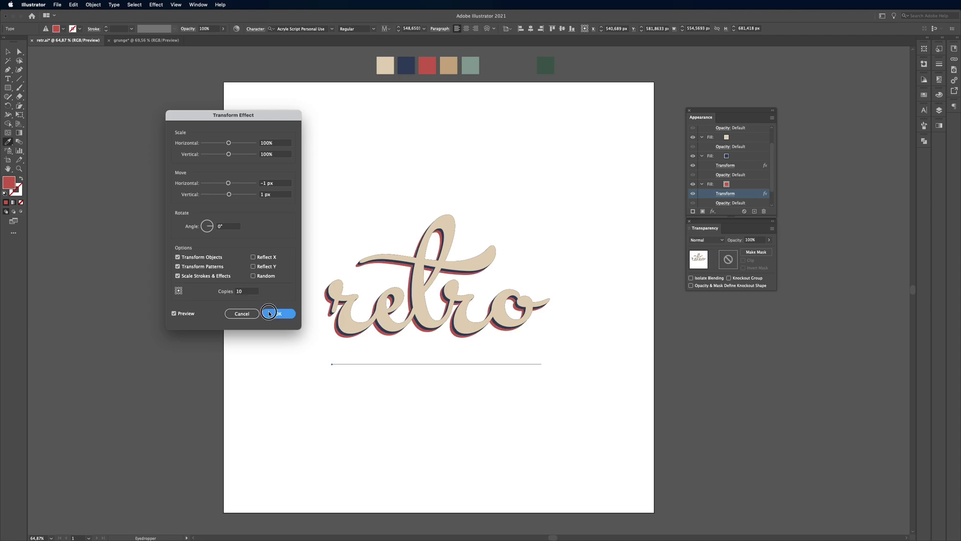
Step: Duplicate the red fill and colour the new bottom fill tan
click(737, 187)
drag(749, 186, 753, 213)
click(745, 197)
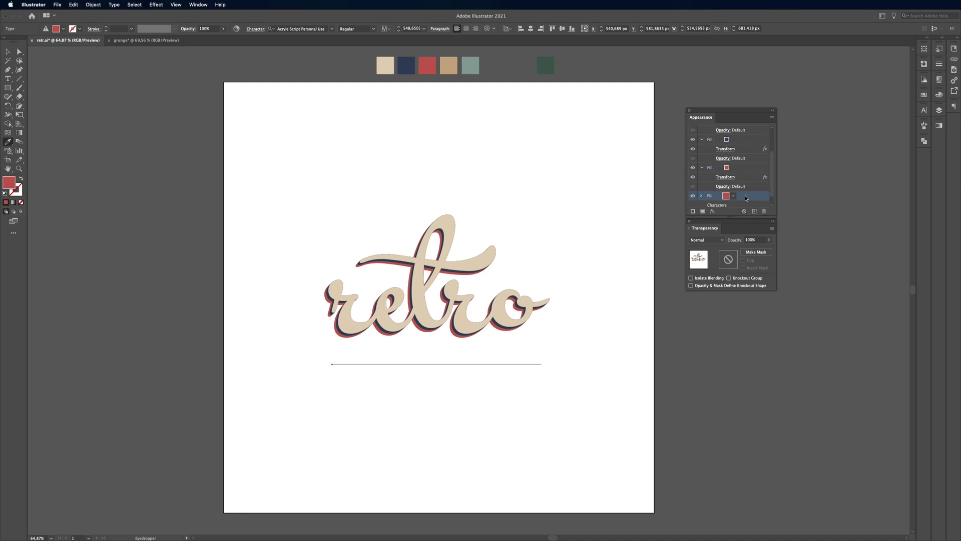
click(453, 65)
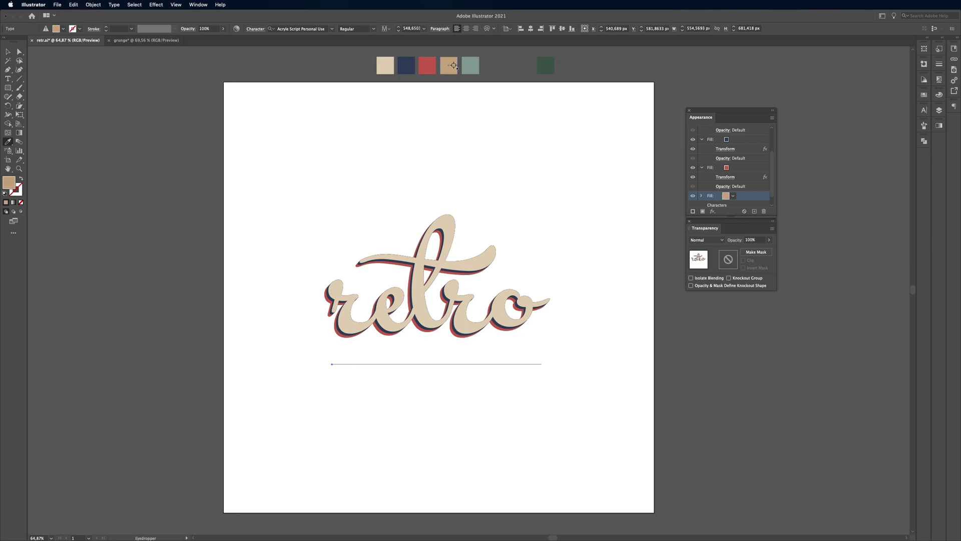
scroll(715, 192, down, 1)
Step: Raise the tan fill's Transform effect copy count to extend its shadow
click(701, 185)
click(723, 194)
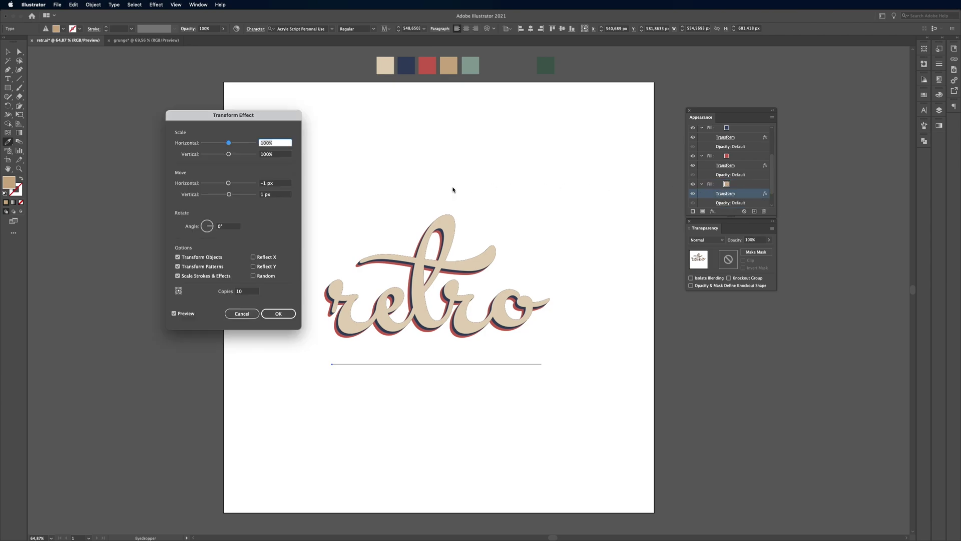
click(239, 291)
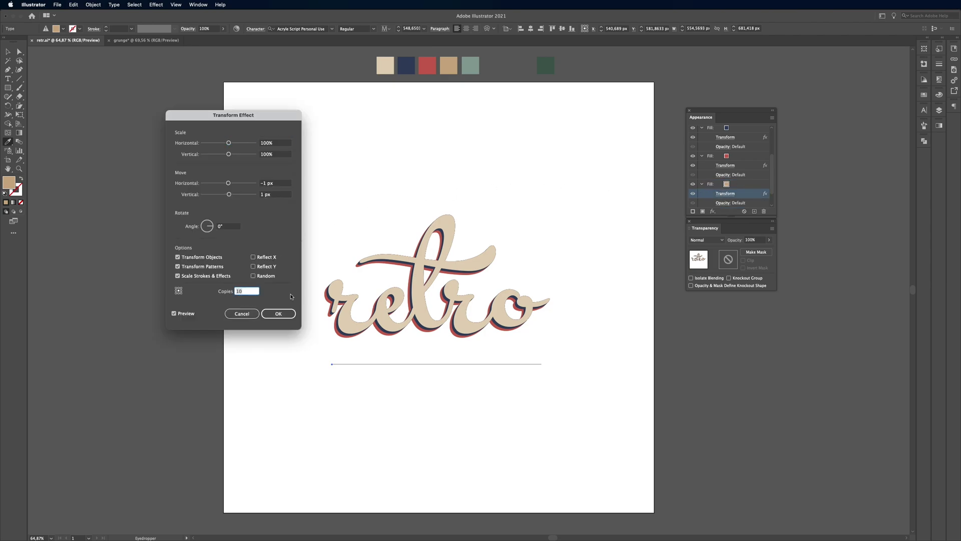
click(279, 314)
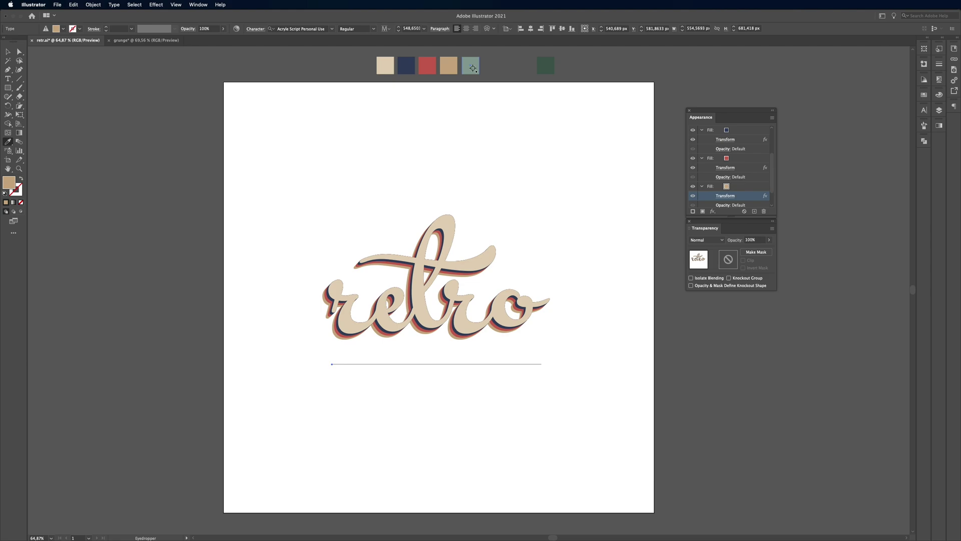
drag(742, 188, 749, 208)
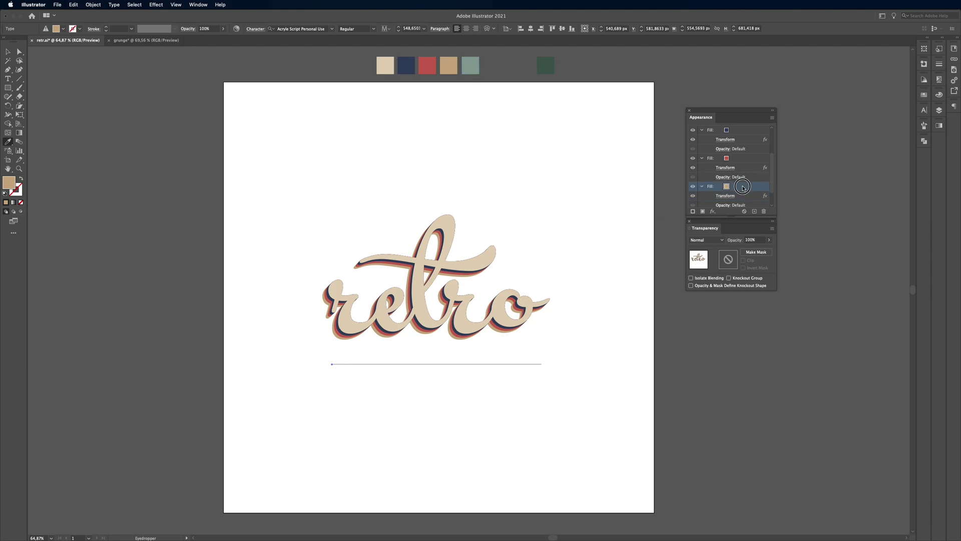
Step: Duplicate the tan fill and colour the new bottom fill teal
click(750, 208)
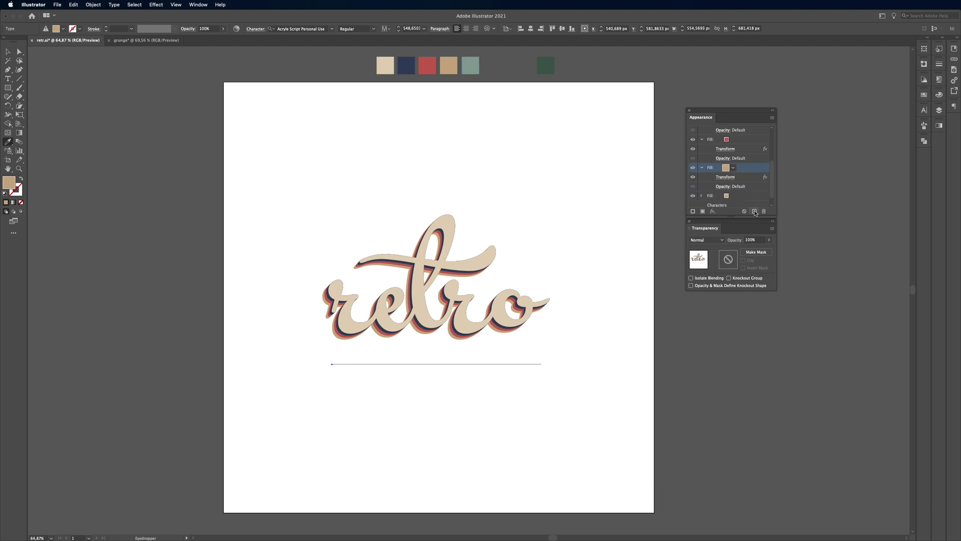
click(741, 197)
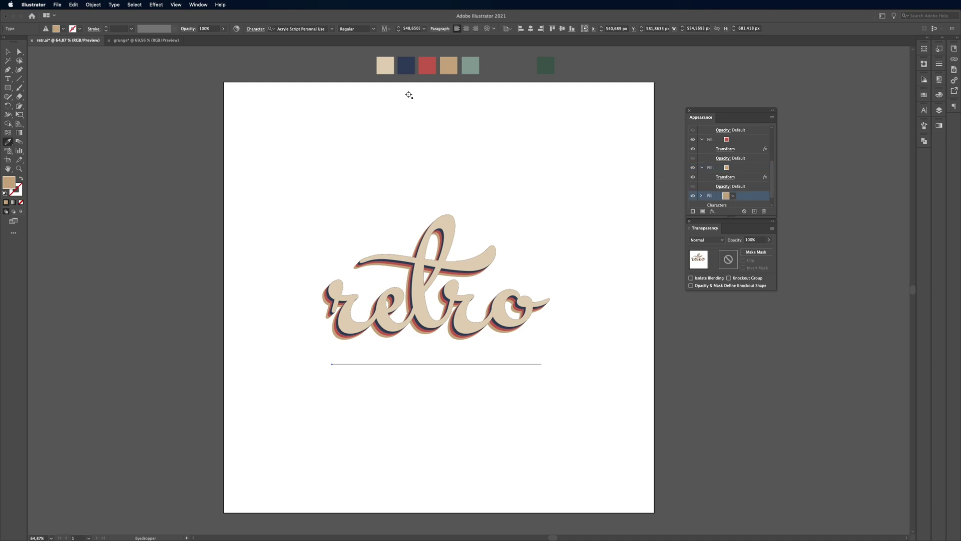
click(470, 66)
Step: Set the teal fill's Transform effect to 20 copies
click(702, 196)
click(725, 186)
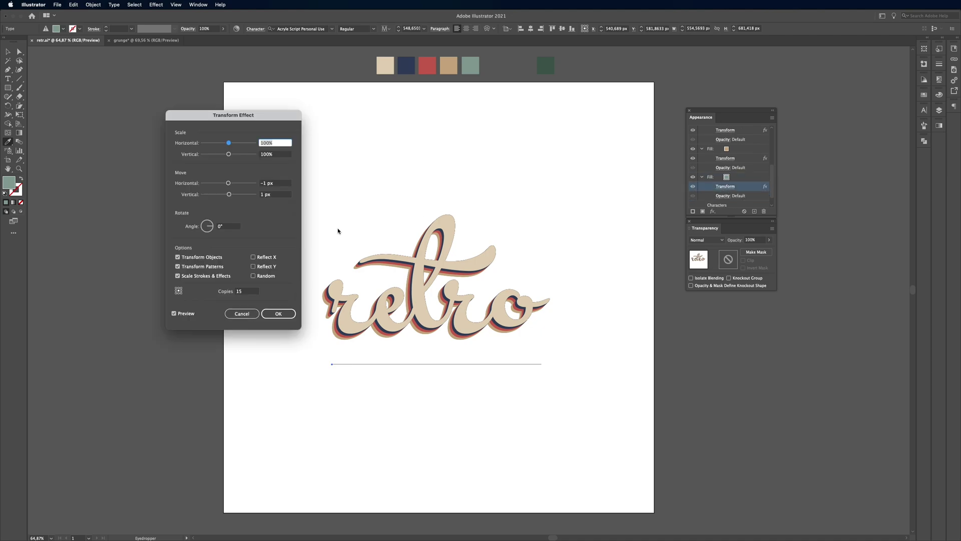
double_click(251, 291)
text(20)
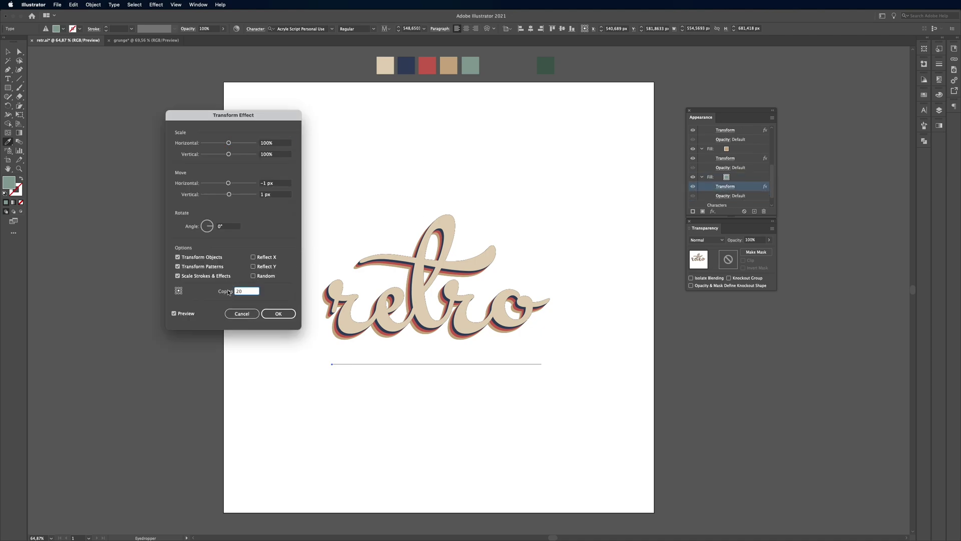
click(279, 313)
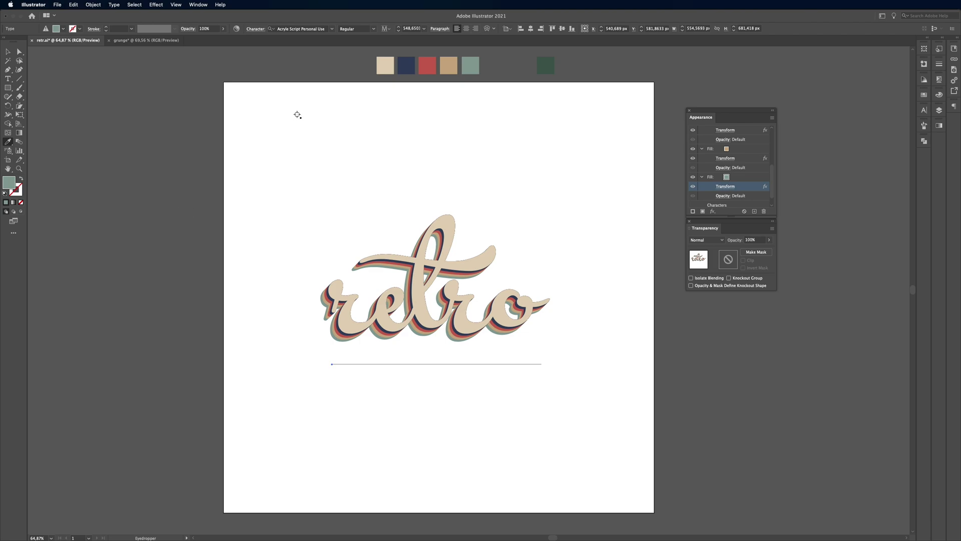
Step: Draw a dark green square covering the whole artboard
key(v)
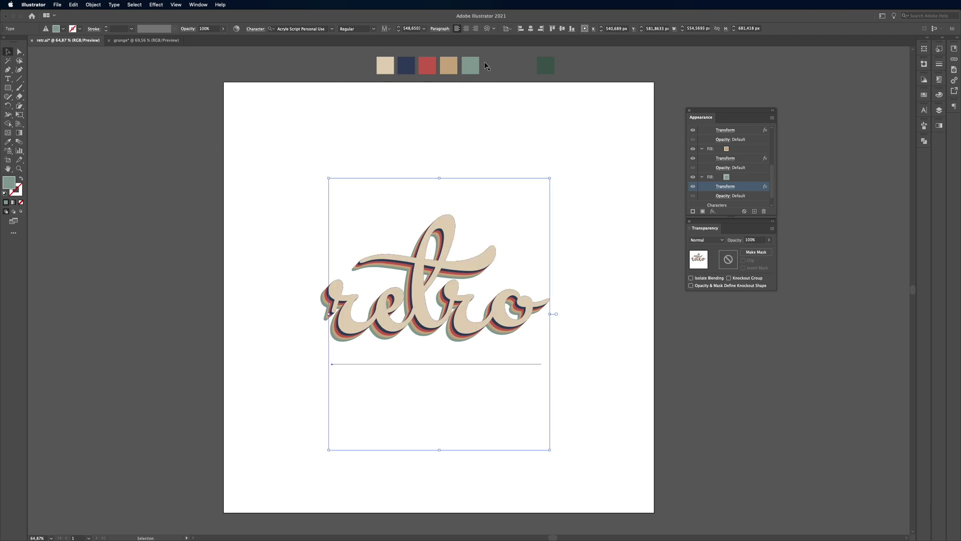
click(546, 66)
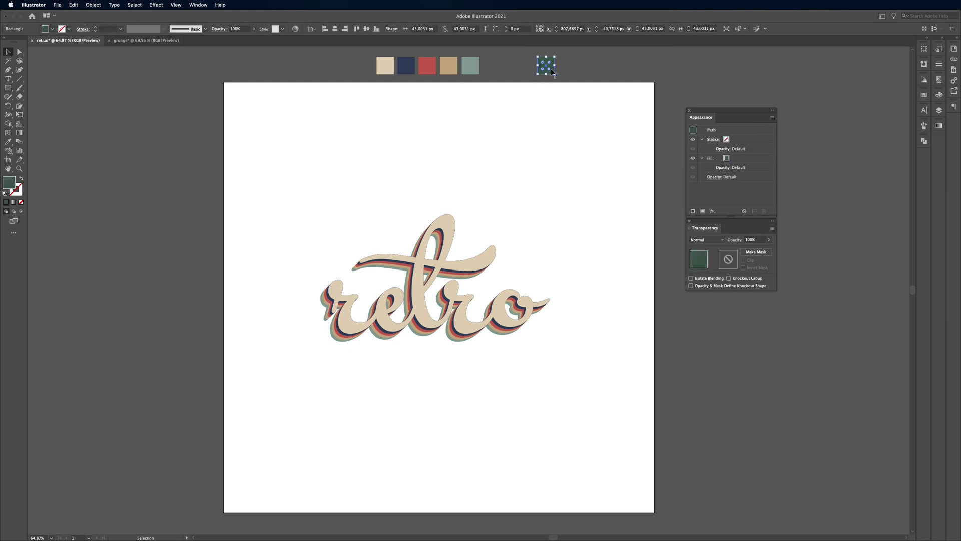
key(m)
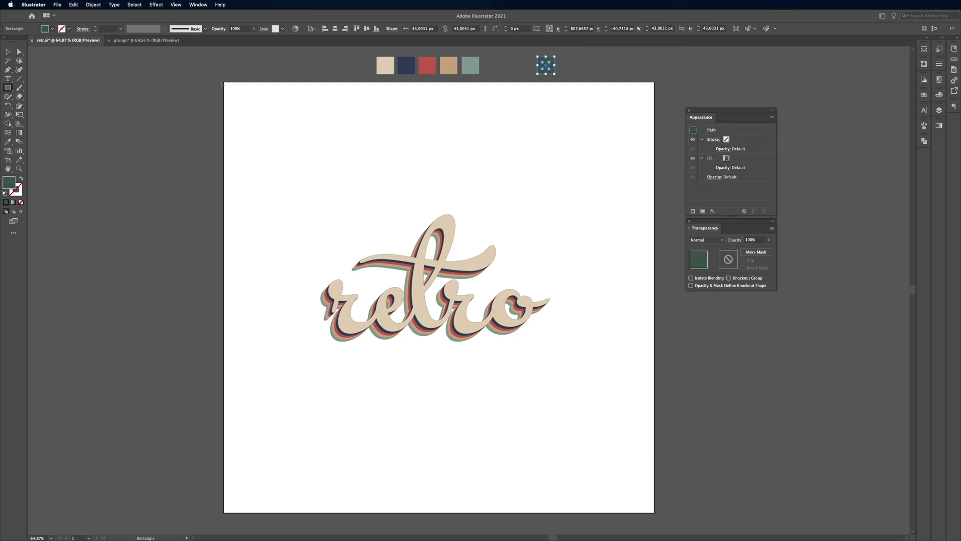
drag(224, 81, 654, 513)
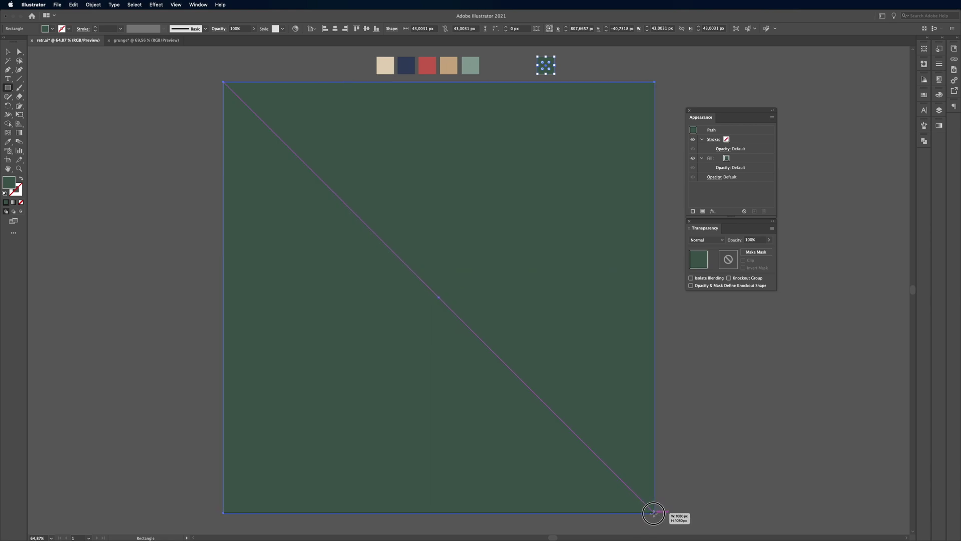
Step: Send the green square to the back, behind the lettering
right_click(415, 206)
mouse_move(431, 355)
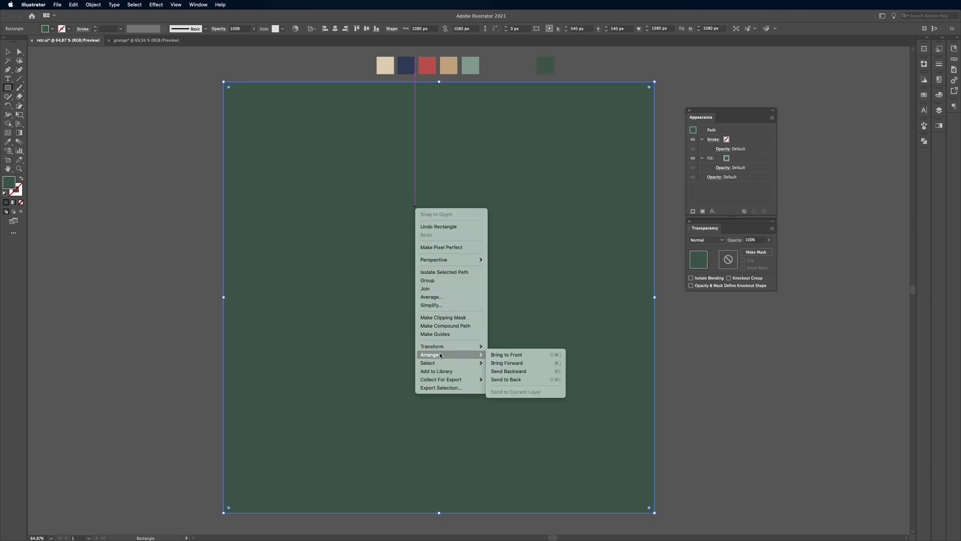
click(525, 380)
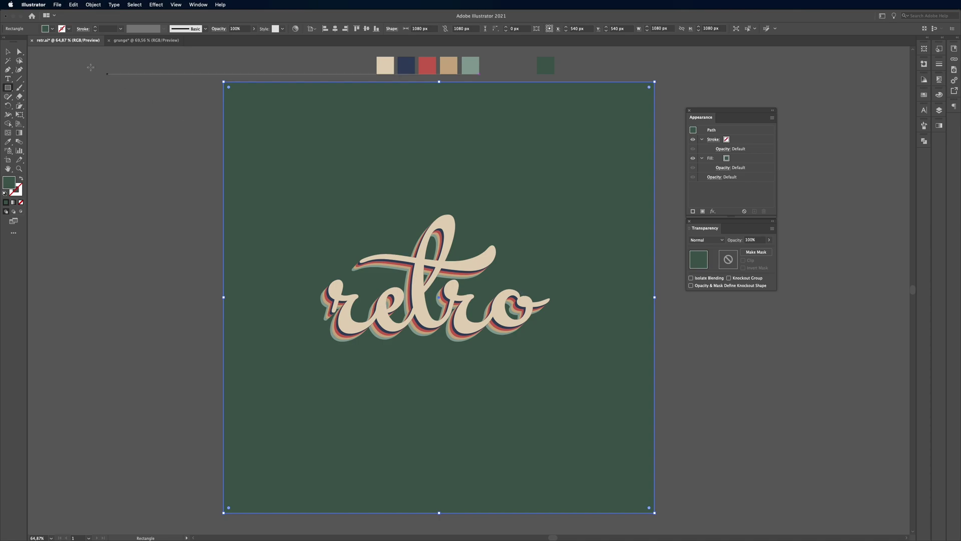
click(8, 51)
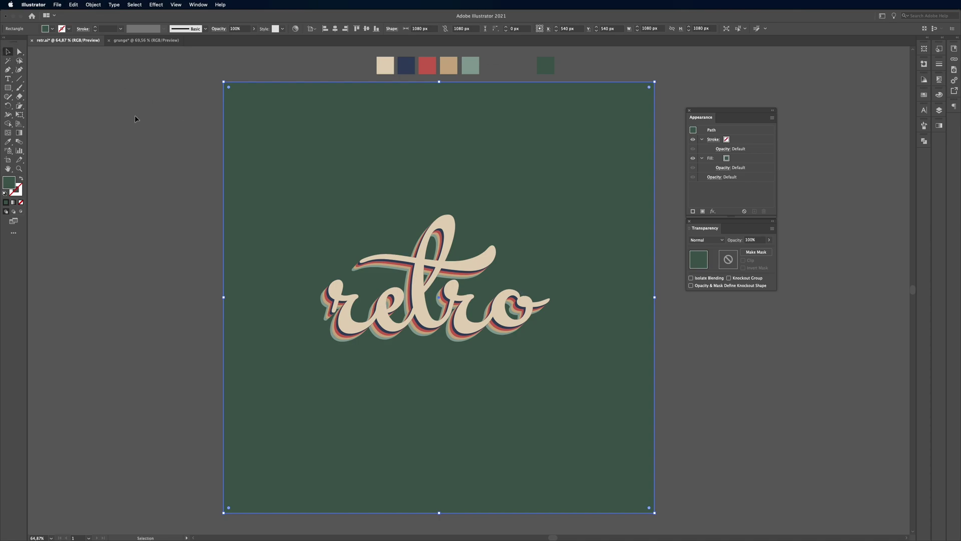
Step: Copy the grunge texture from the grunge document, then reselect the retro lettering group
click(140, 41)
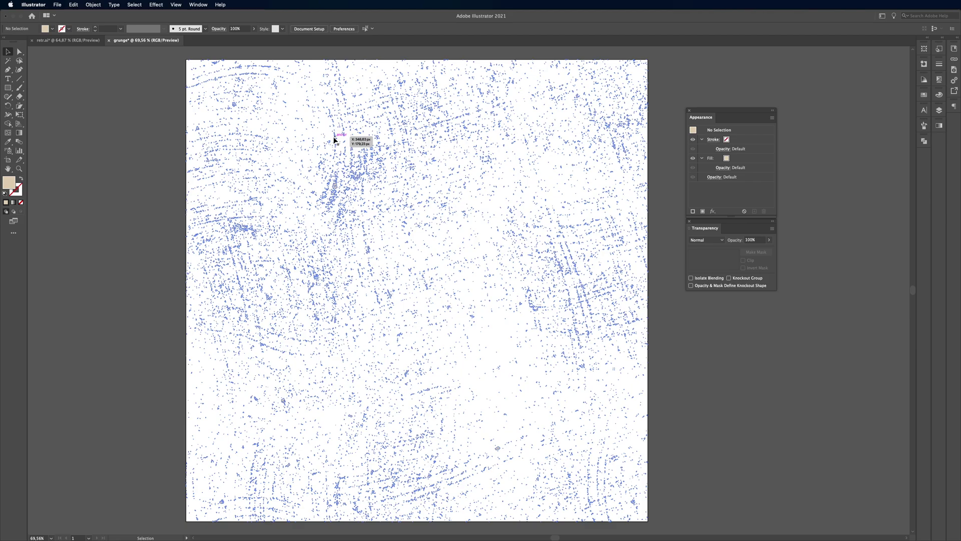
click(335, 140)
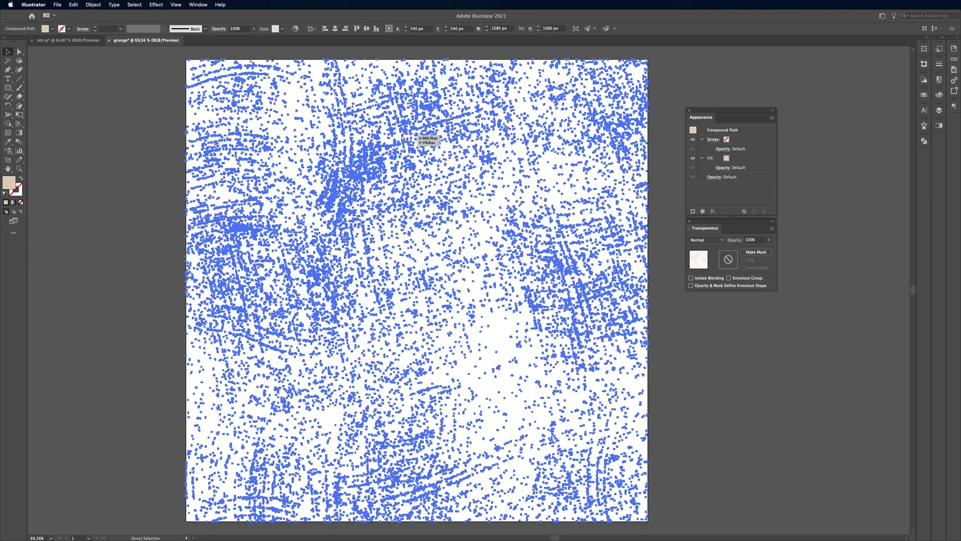
key(v)
click(83, 42)
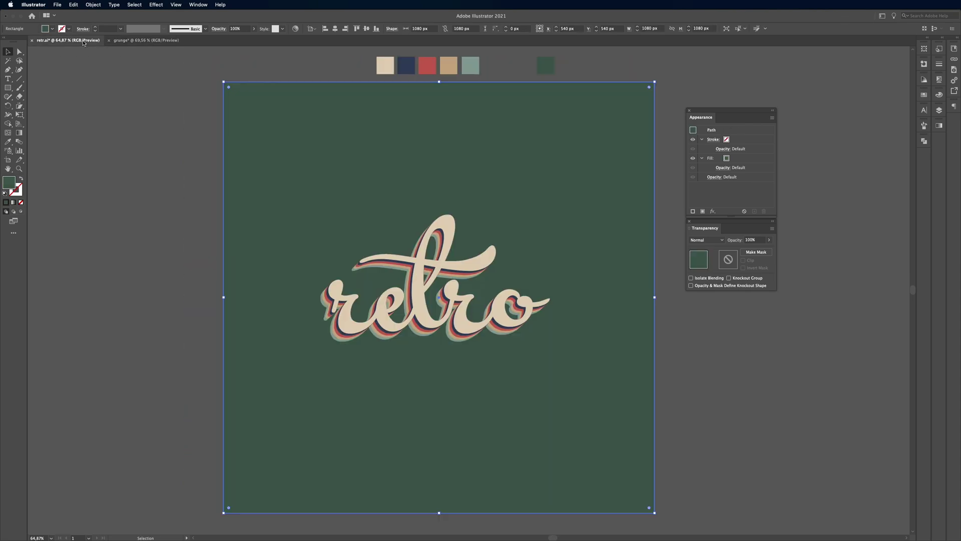
click(448, 236)
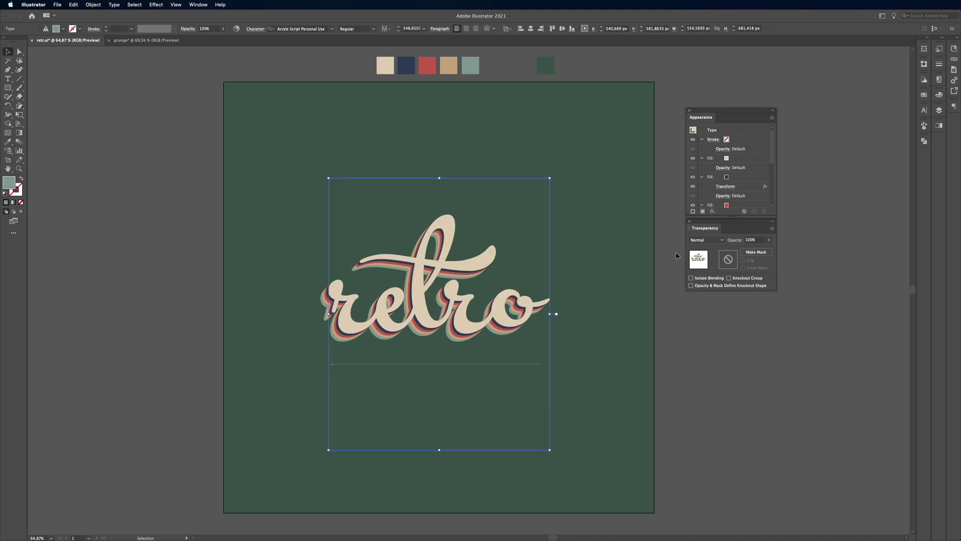
Step: Give the lettering an opacity mask and paste the grunge texture into it, scaled down
click(754, 252)
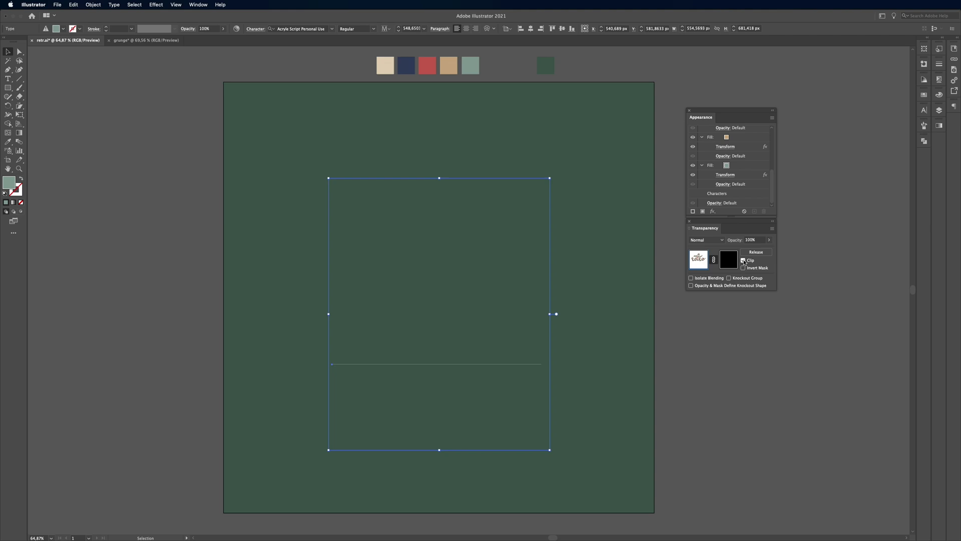
click(743, 261)
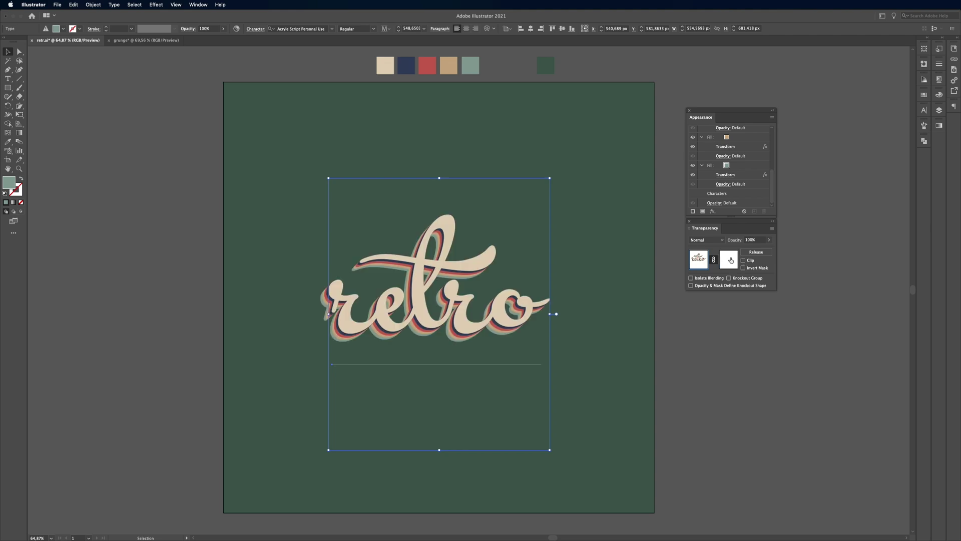
click(731, 259)
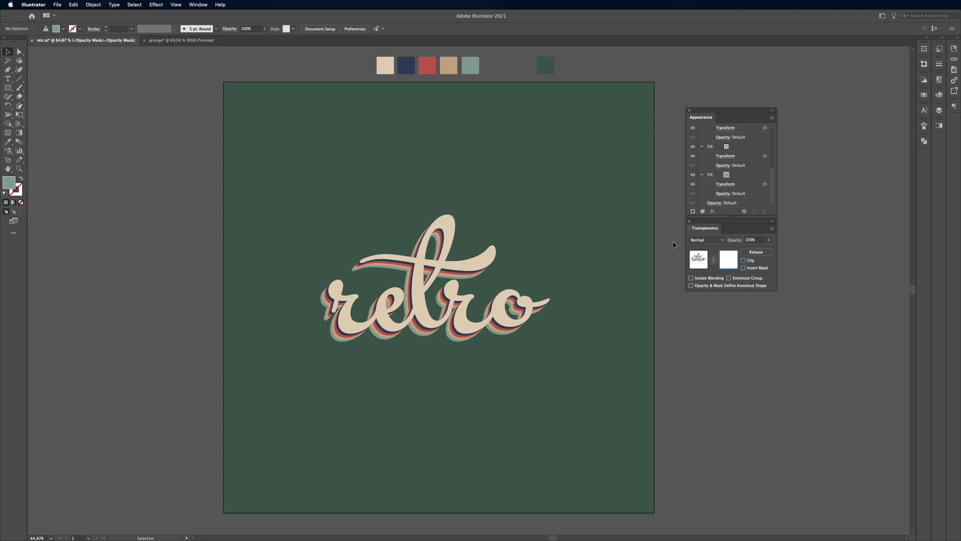
key(a)
key(ctrl+v)
key(v)
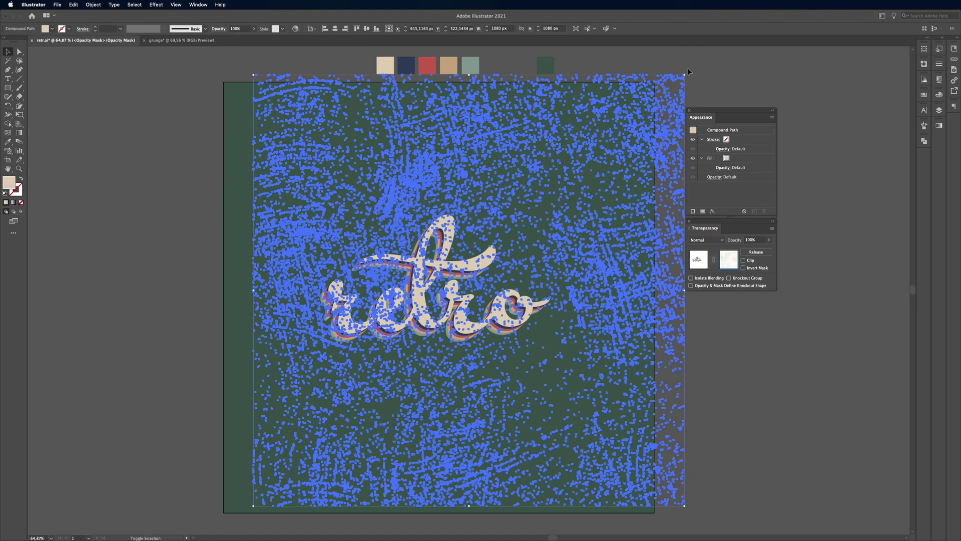
drag(684, 75, 645, 114)
drag(645, 506, 624, 487)
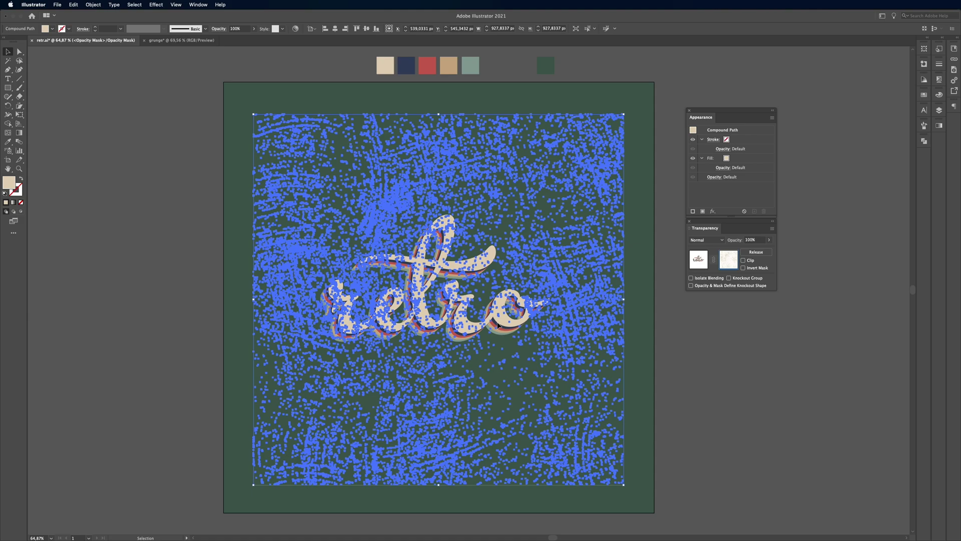
Step: Invert the opacity mask so grunge erodes the letters, then zoom out to inspect
click(743, 268)
click(659, 260)
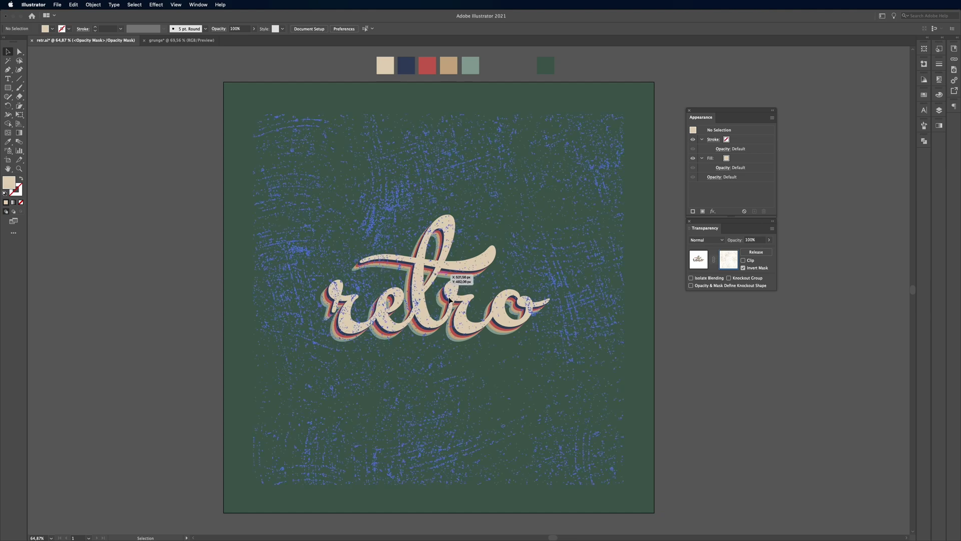
scroll(500, 297, up, 2)
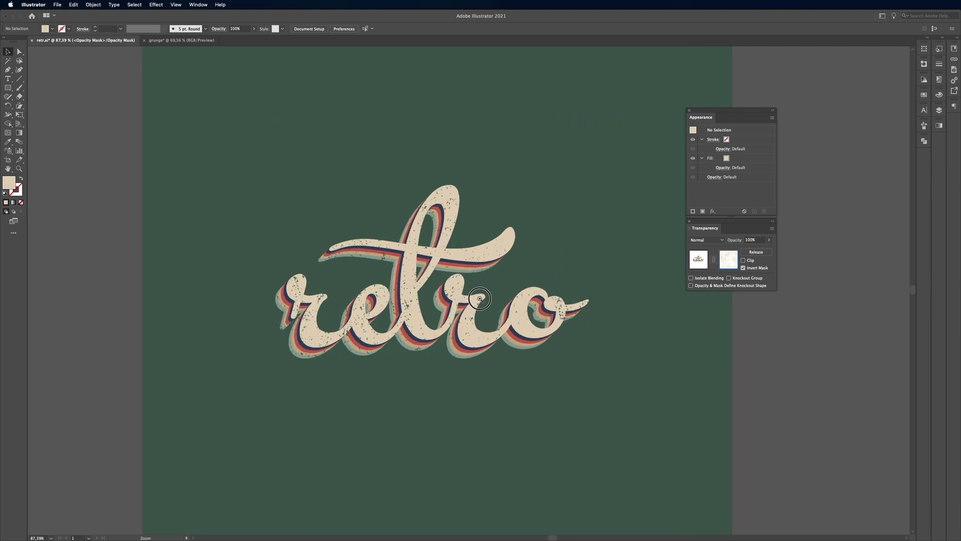
scroll(501, 296, up, 3)
key(super+space)
drag(583, 276, 527, 272)
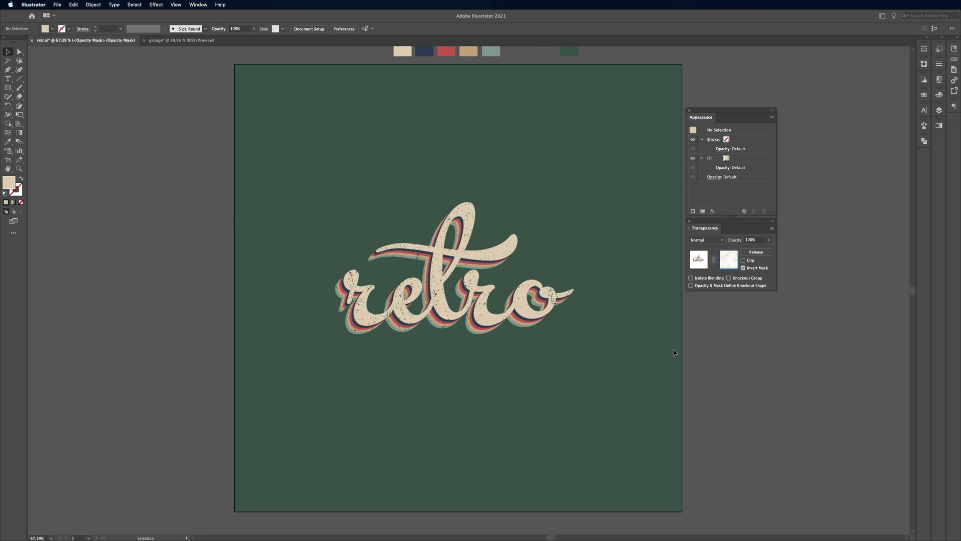
Step: Exit mask editing and paste another grunge copy centred on the artboard
click(698, 261)
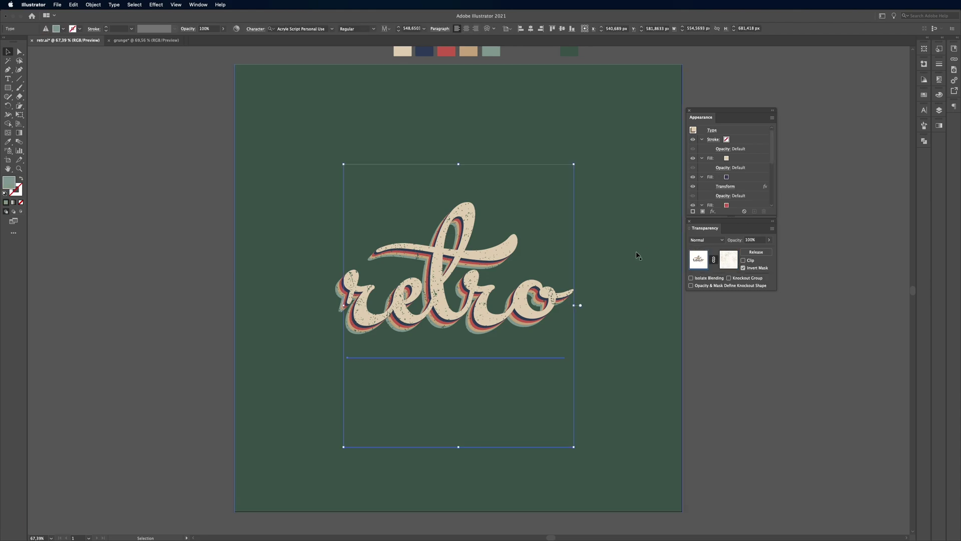
click(716, 354)
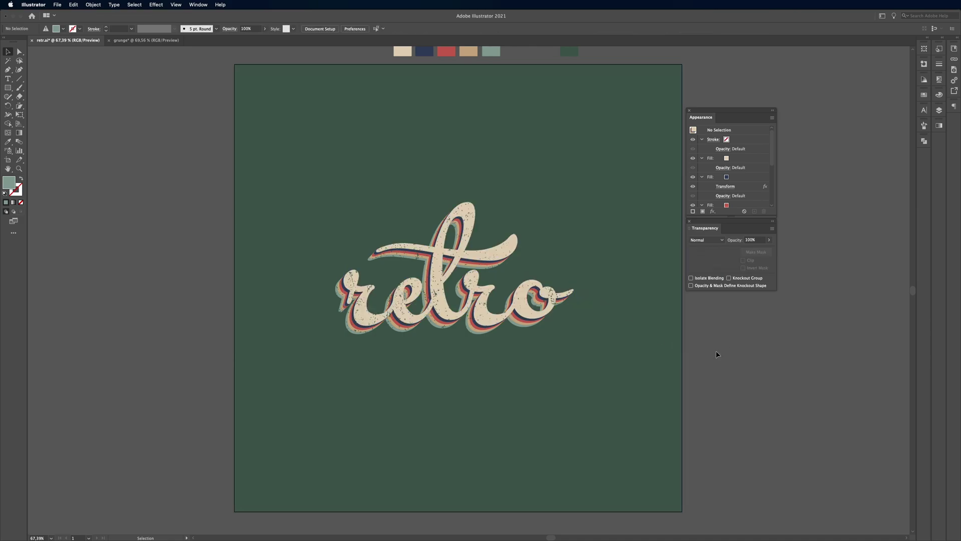
key(a)
key(ctrl+v)
key(v)
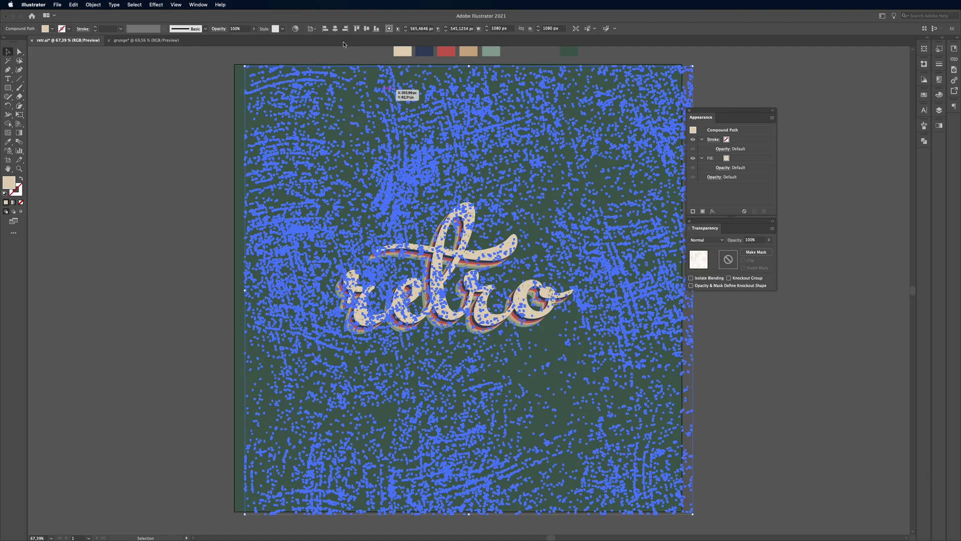
click(335, 29)
click(366, 29)
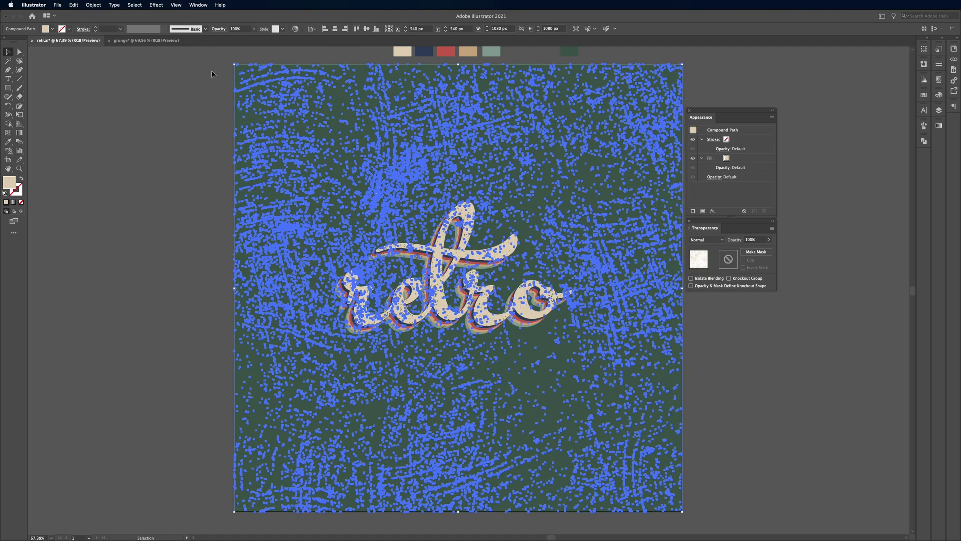
Step: Arrange the grunge texture behind the retro lettering, above the green square
shift+click(268, 97)
right_click(270, 97)
mouse_move(284, 191)
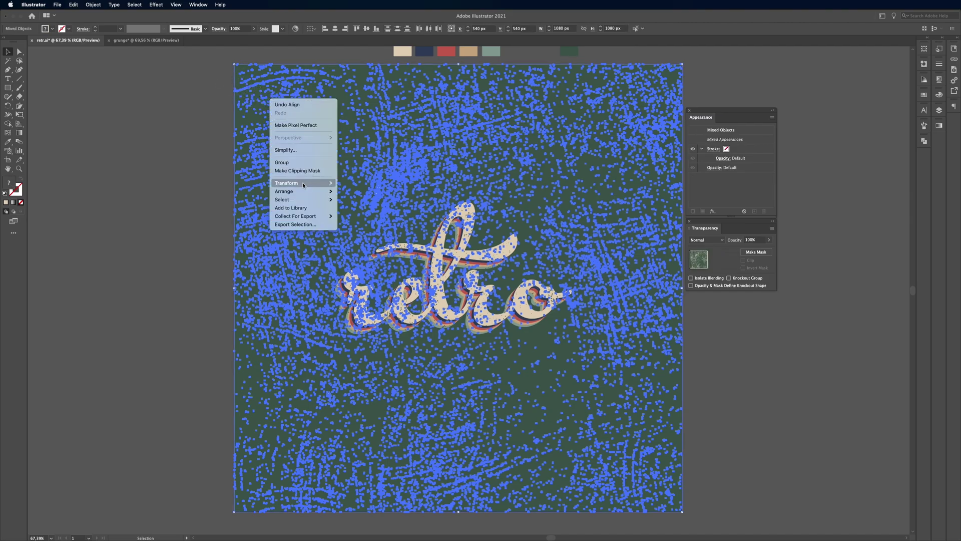
click(356, 216)
click(194, 158)
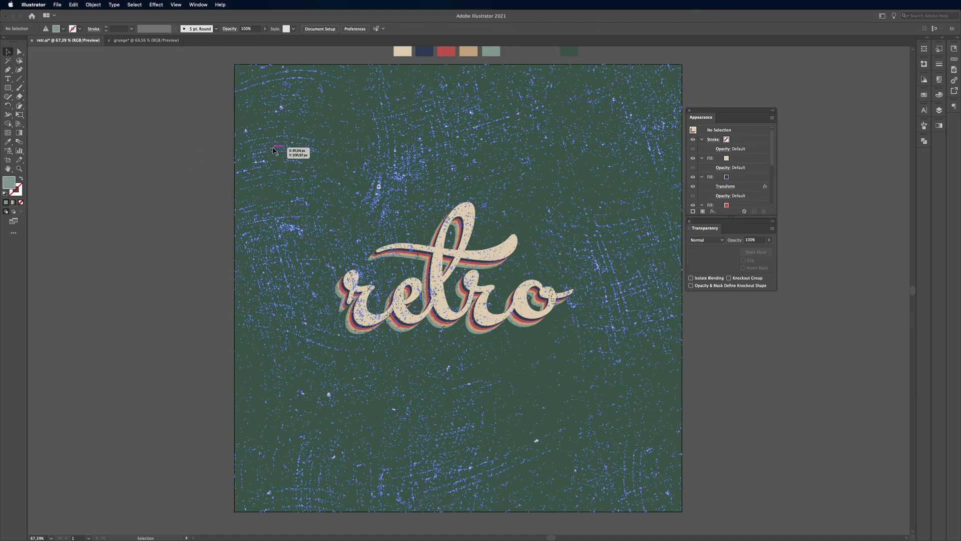
Step: Set the grunge texture's opacity to 30% and deselect it
click(387, 132)
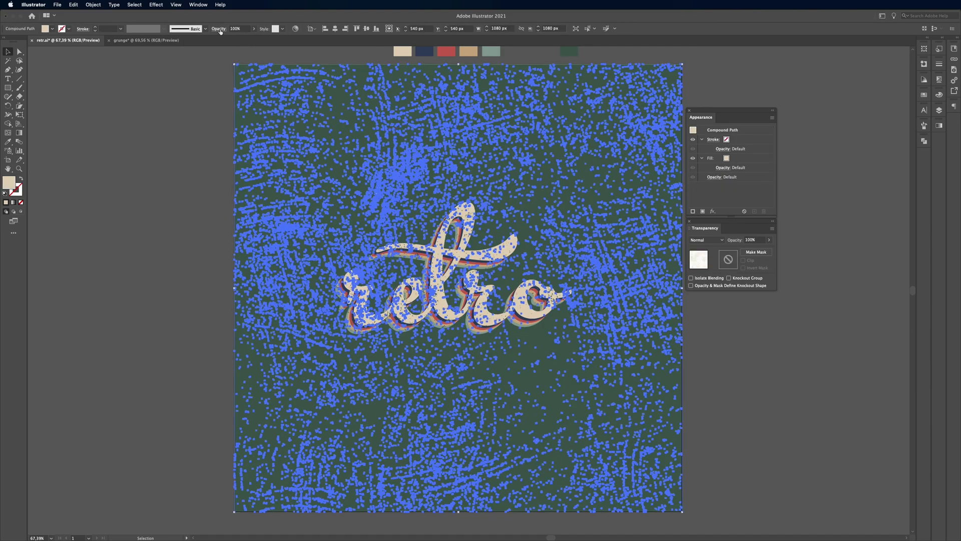
click(254, 29)
drag(255, 39, 235, 39)
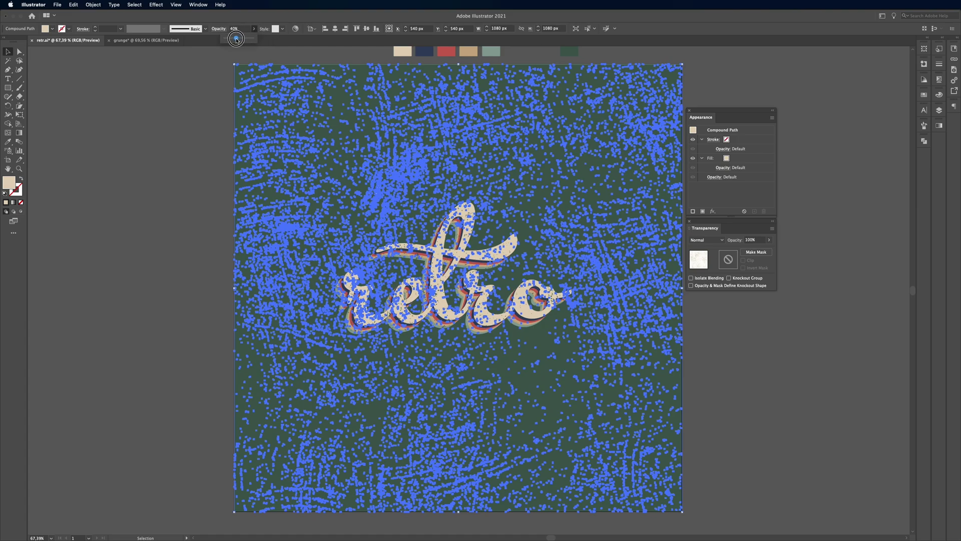
click(272, 52)
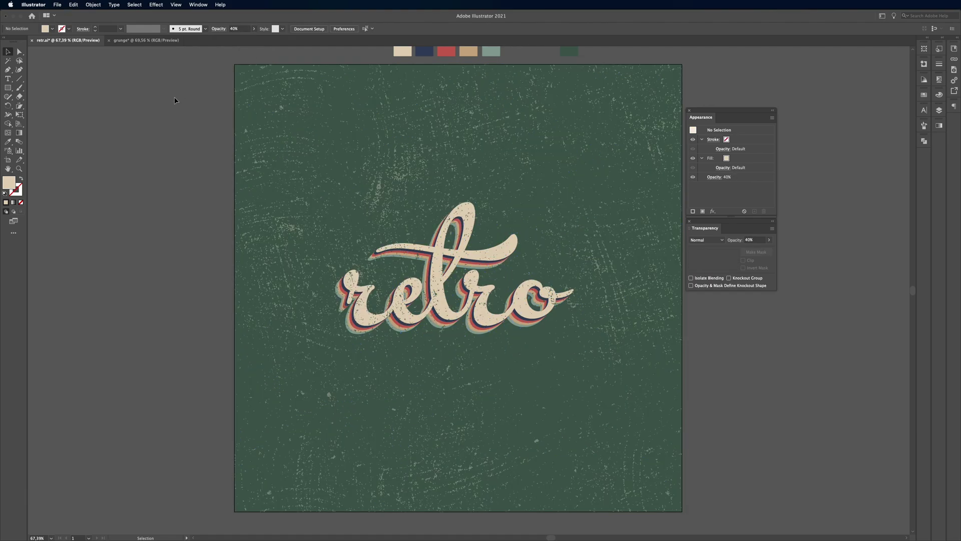
click(304, 142)
click(243, 29)
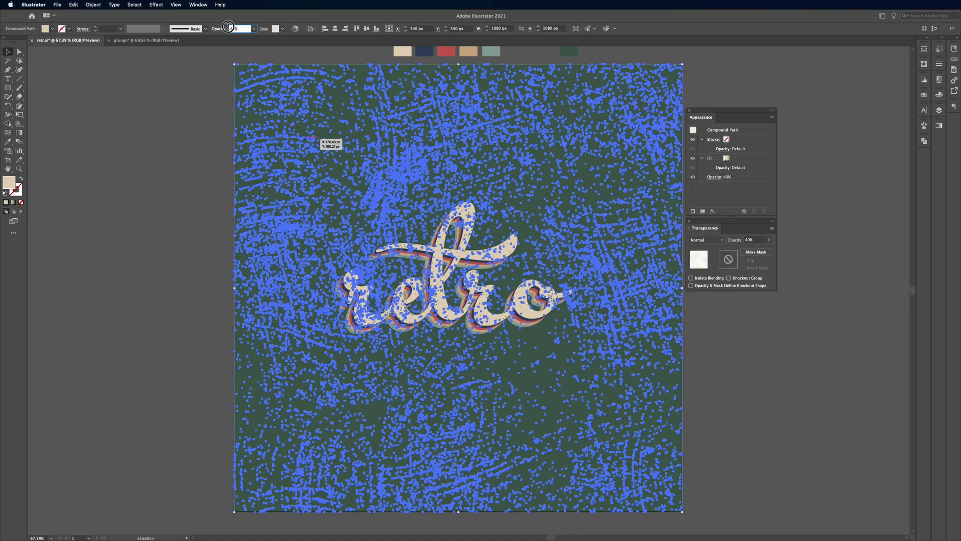
text(30)
key(Return)
key(ctrl+shift+a)
Step: Switch to the Type tool and adjust the view ahead of adding the subtitle
key(t)
scroll(330, 176, up, 1)
key(ctrl+a)
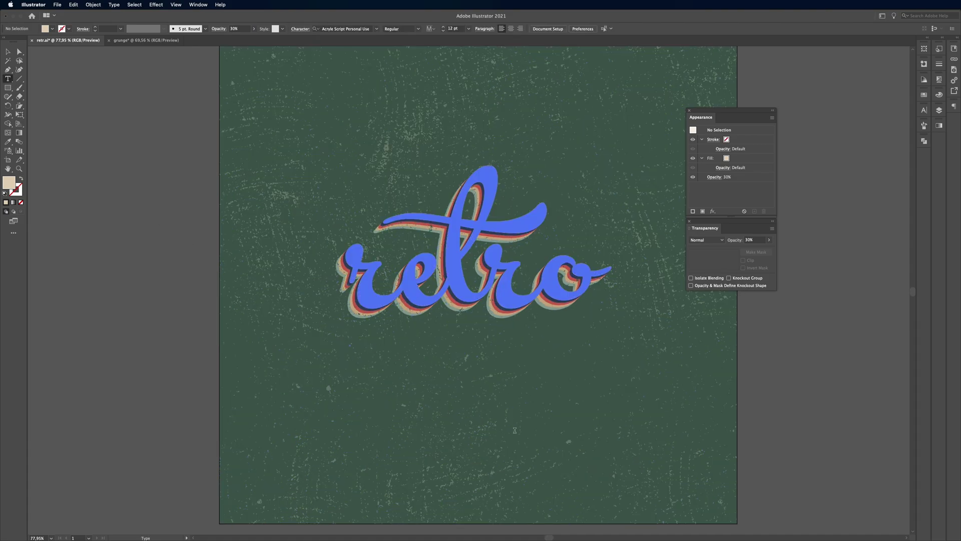
key(Escape)
Step: Paste 'TEXT EFFECT' as point text beside the artboard and set it in Intro Rust L
click(763, 430)
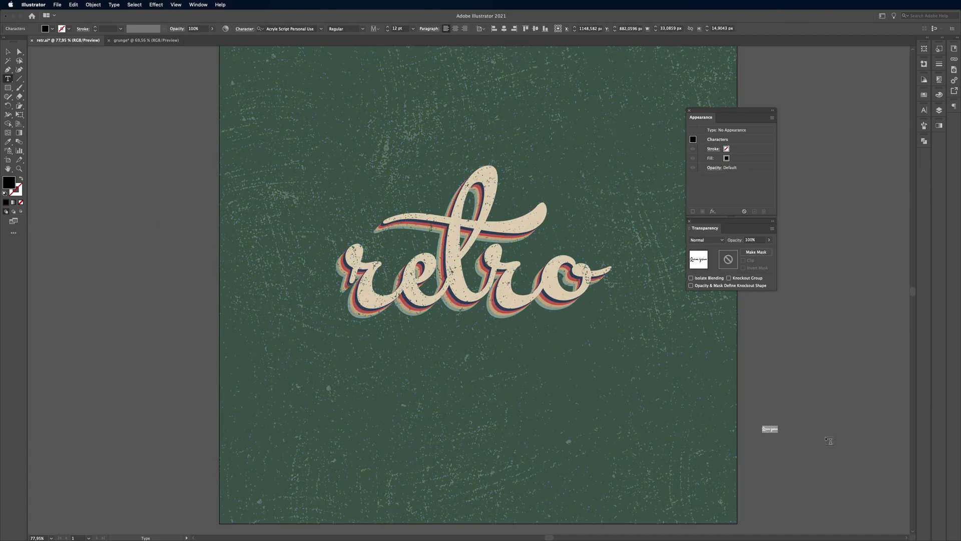
key(ctrl+v)
key(ctrl+a)
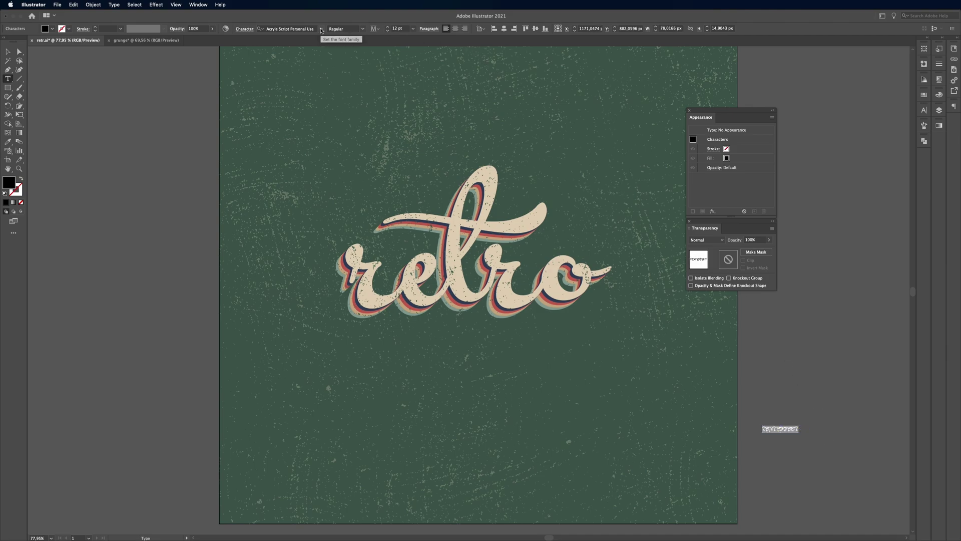
click(322, 29)
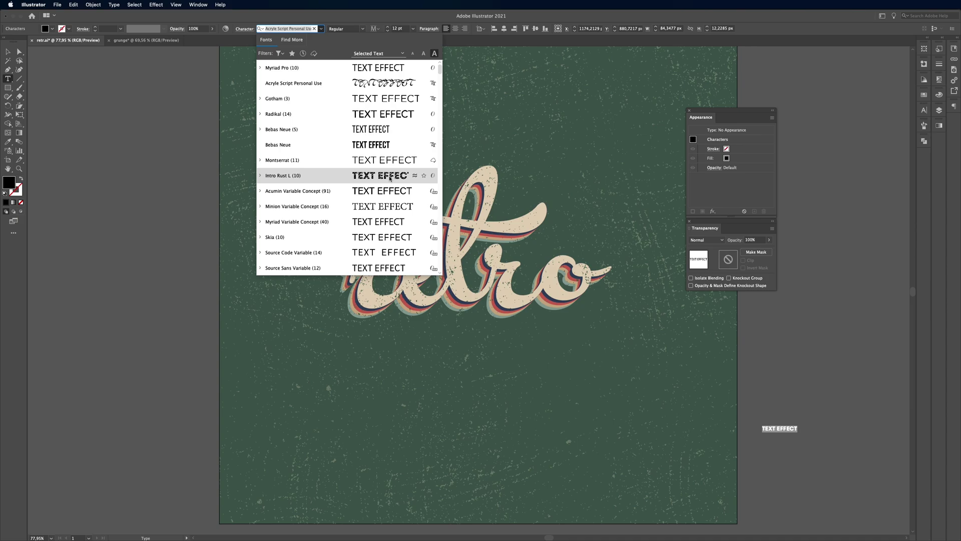
click(390, 178)
key(Escape)
Step: Enlarge TEXT EFFECT, move it below the retro lettering, and widen its tracking
drag(751, 416, 688, 412)
drag(592, 342, 499, 344)
key(alt+Right)
key(alt+Right)
key(alt+Right)
key(alt+Right)
key(alt+Right)
key(alt+Right)
key(alt+Right)
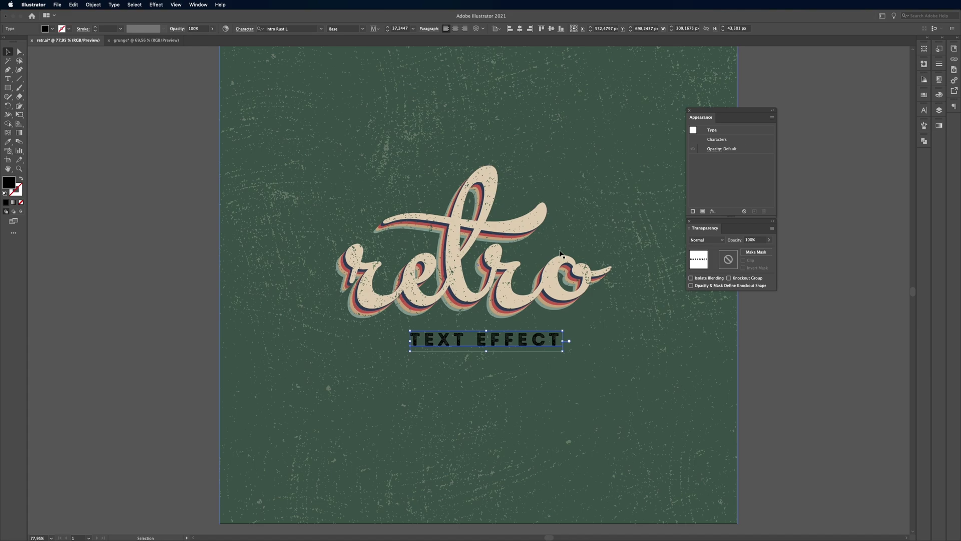
drag(560, 213, 545, 292)
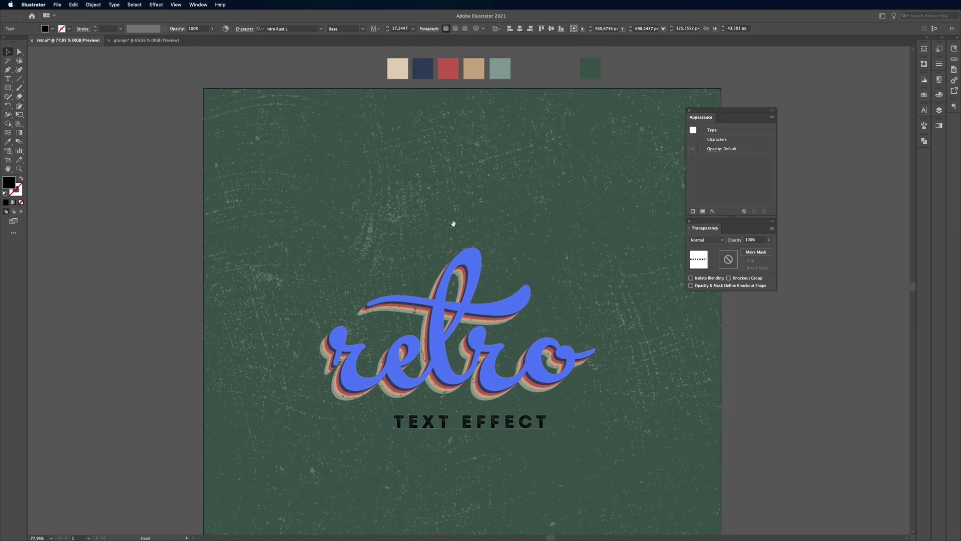
Step: Colour TEXT EFFECT cream with the Eyedropper and centre it horizontally on the artboard
click(8, 142)
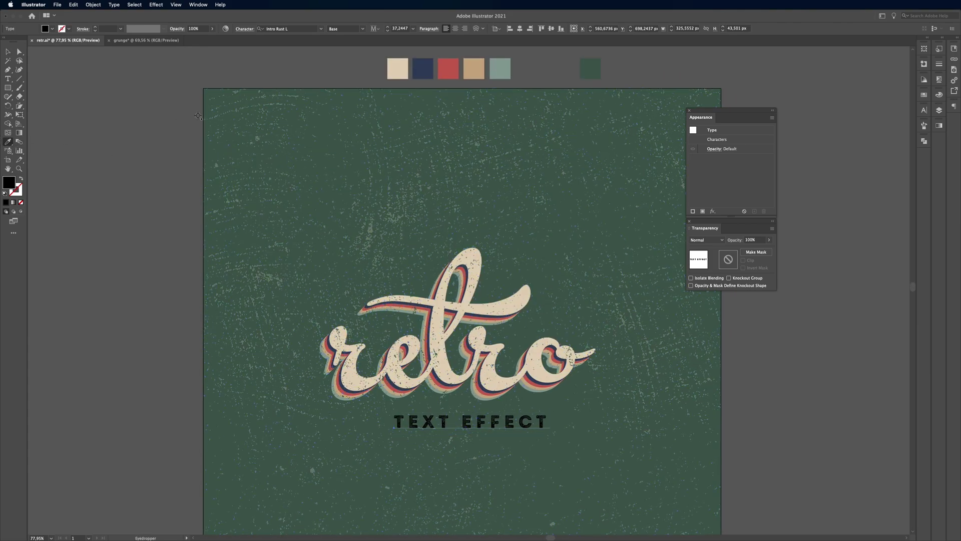
click(396, 66)
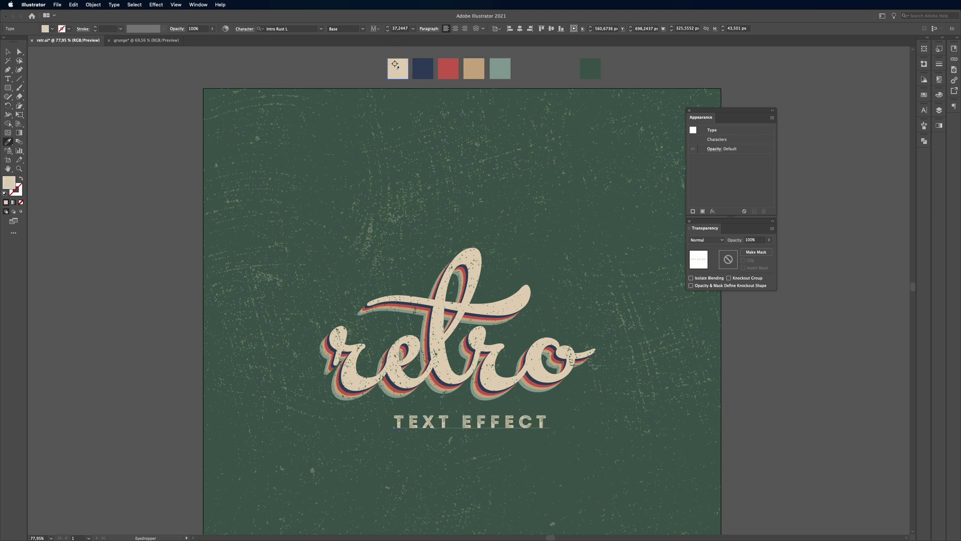
key(v)
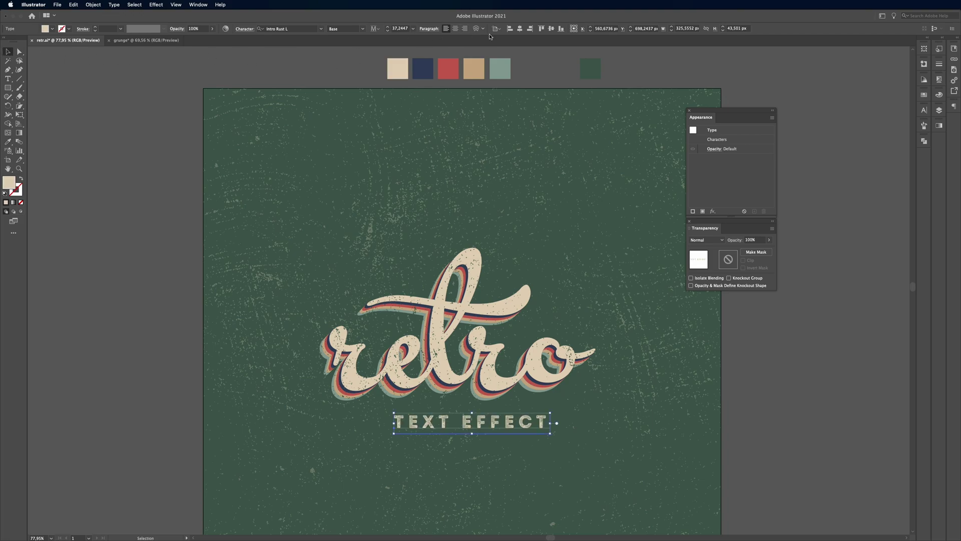
click(520, 29)
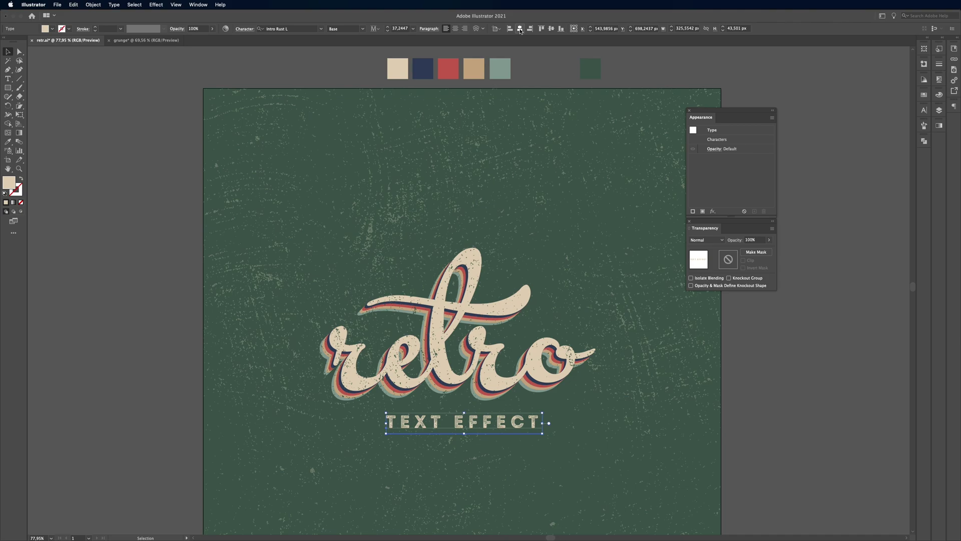
click(787, 322)
mouse_move(763, 350)
mouse_down()
mouse_move(755, 337)
mouse_move(706, 326)
mouse_move(689, 298)
mouse_up()
scroll(756, 337, down, 2)
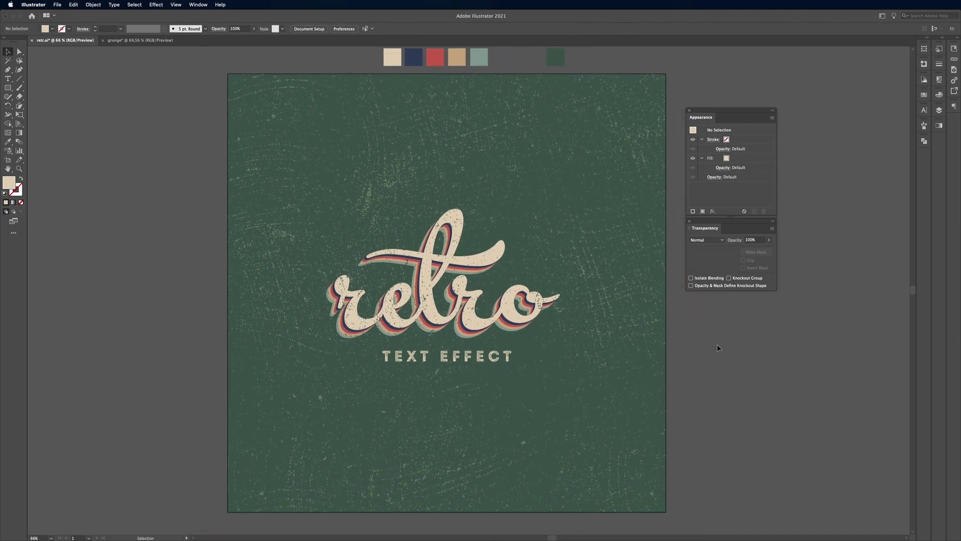